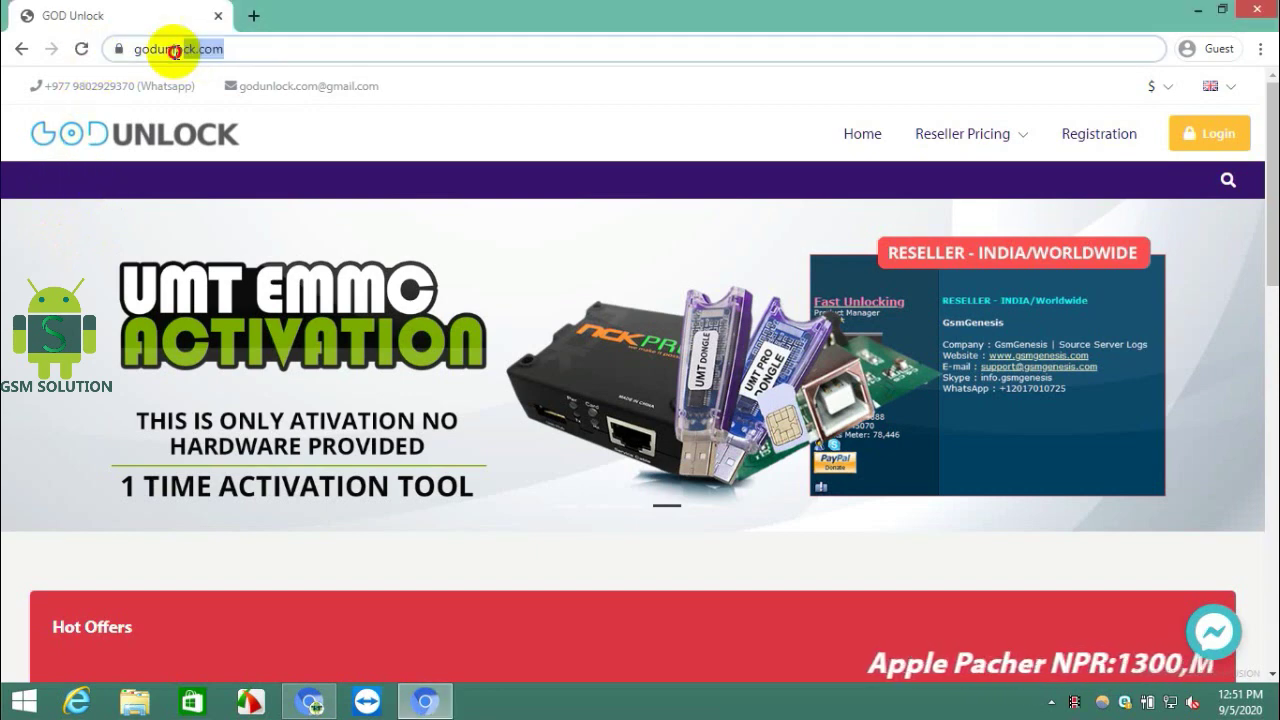
Step: Scroll through the home page's services and offers down to the footer
left_click(366, 130)
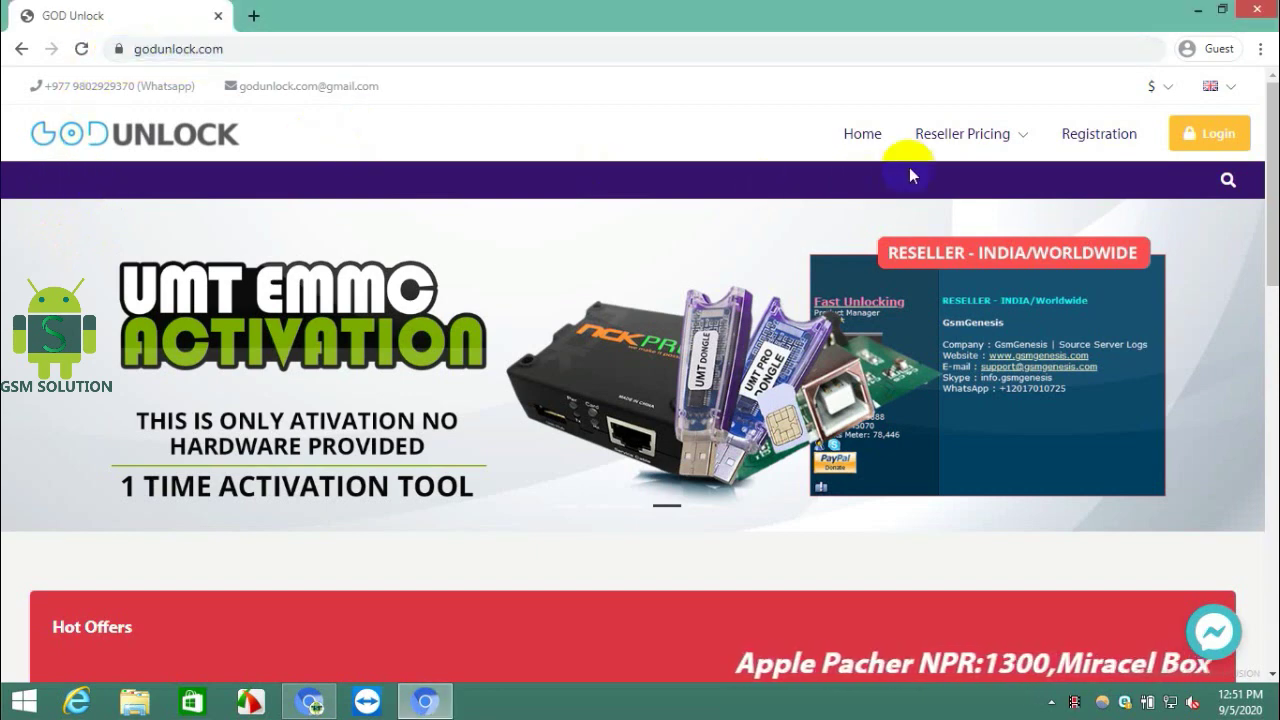
scroll(807, 373, "down", 1)
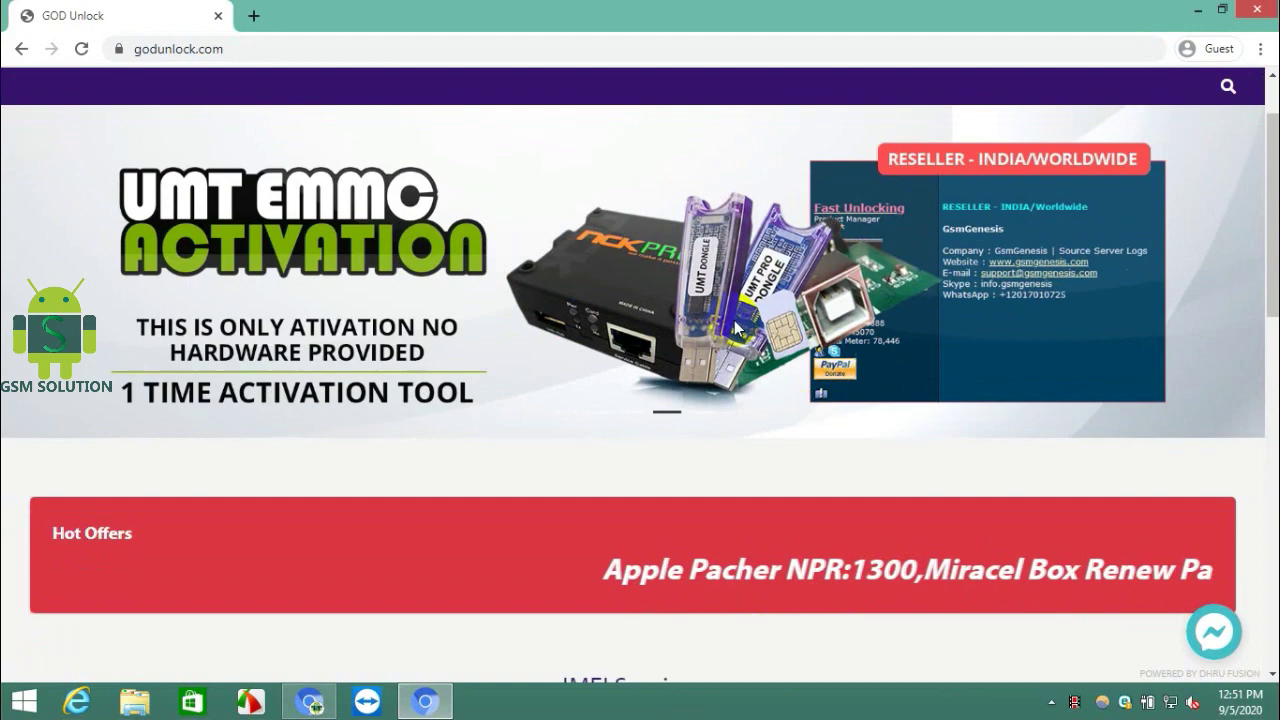
scroll(713, 331, "down", 1)
scroll(510, 390, "down", 1)
scroll(510, 390, "down", 1)
scroll(510, 390, "down", 1)
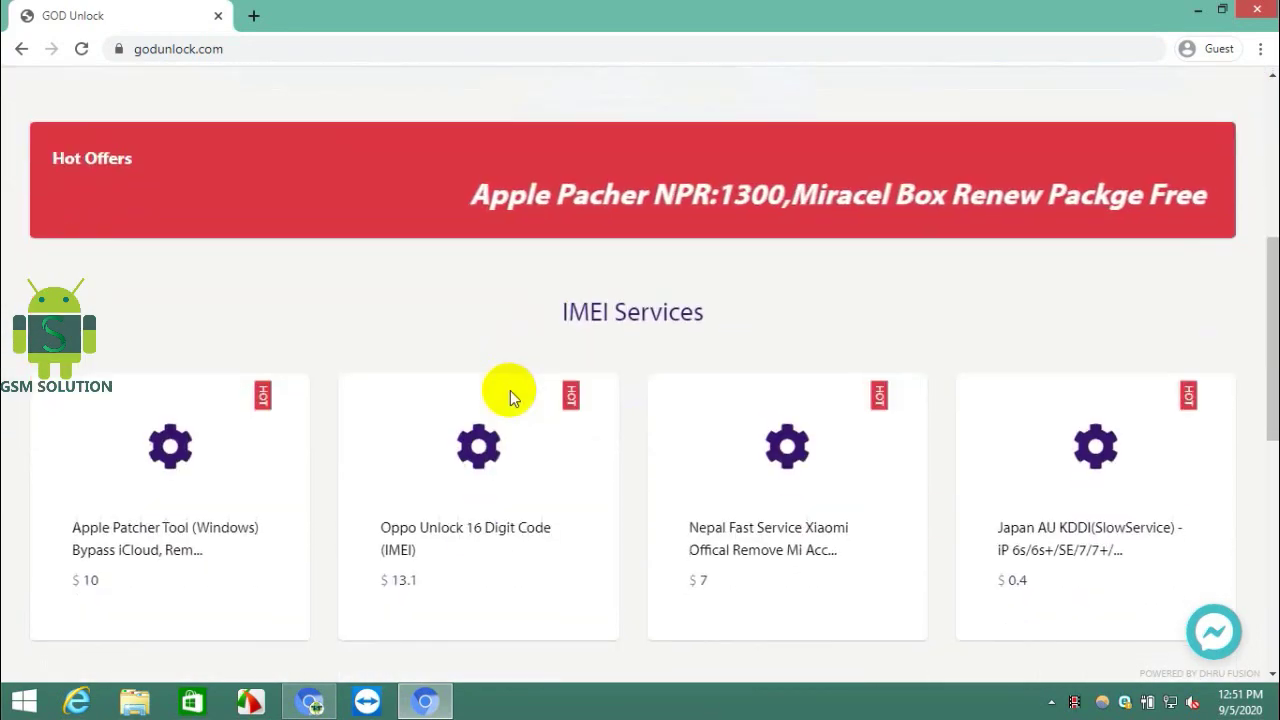
scroll(510, 390, "down", 1)
scroll(510, 397, "down", 2)
scroll(510, 397, "down", 1)
scroll(510, 397, "down", 2)
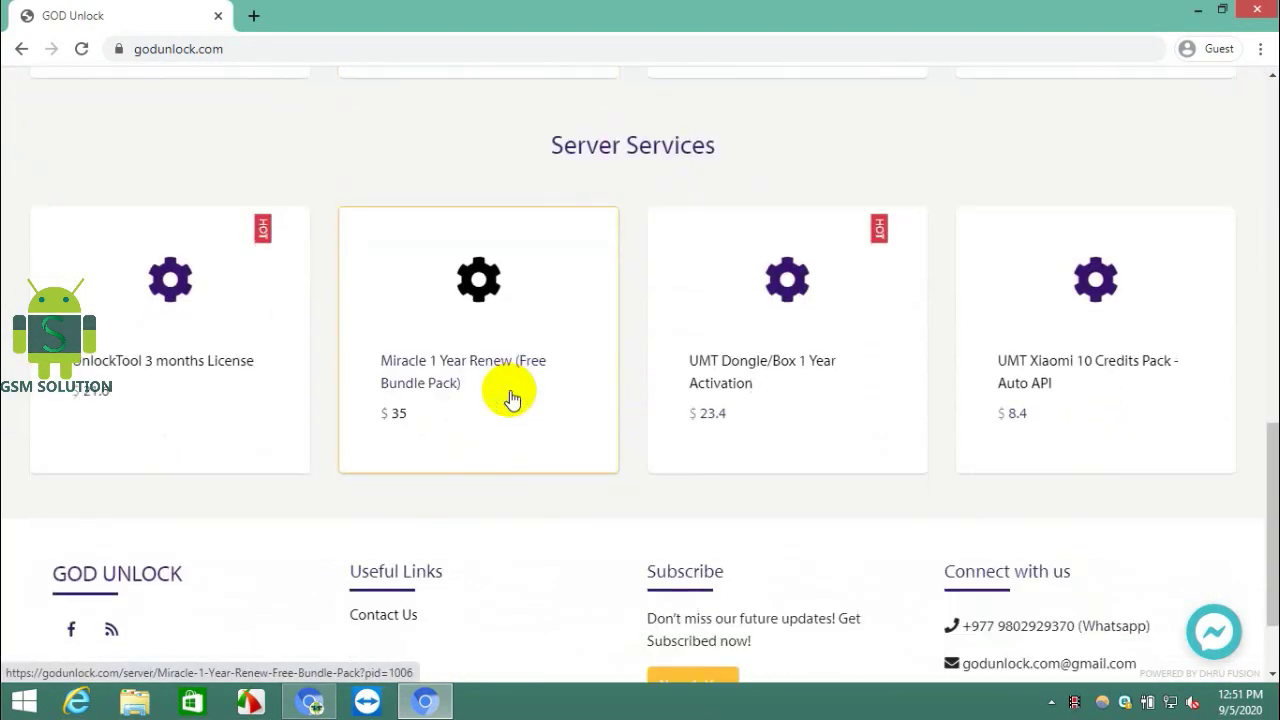
scroll(510, 397, "down", 1)
scroll(510, 397, "down", 1)
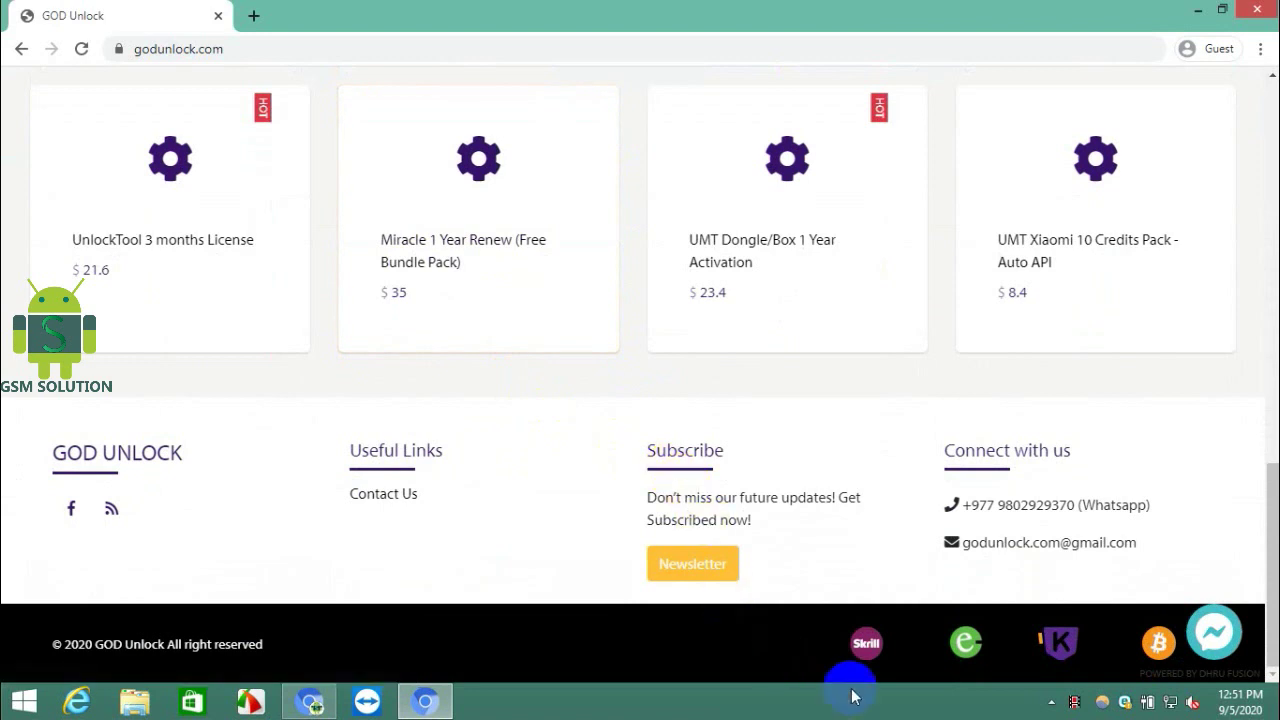
Step: Return to the top of the home page and start a Messenger chat as a guest
key("ctrl+a")
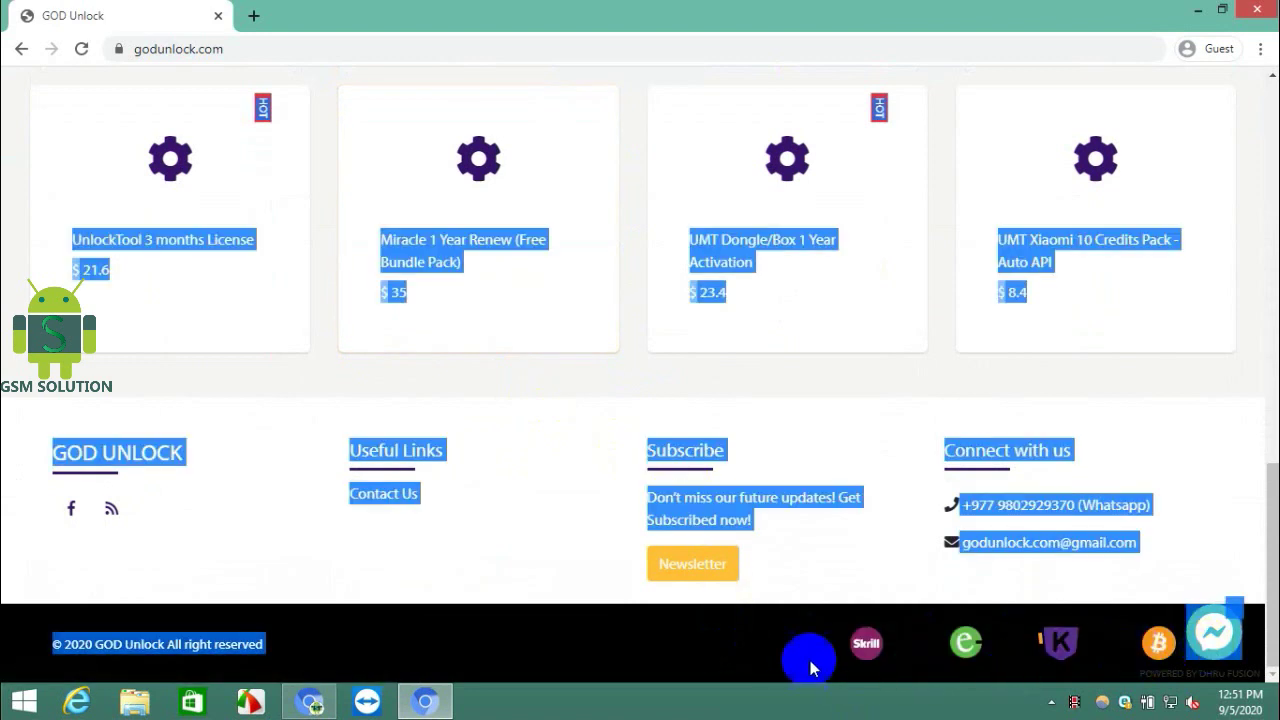
left_click(840, 655)
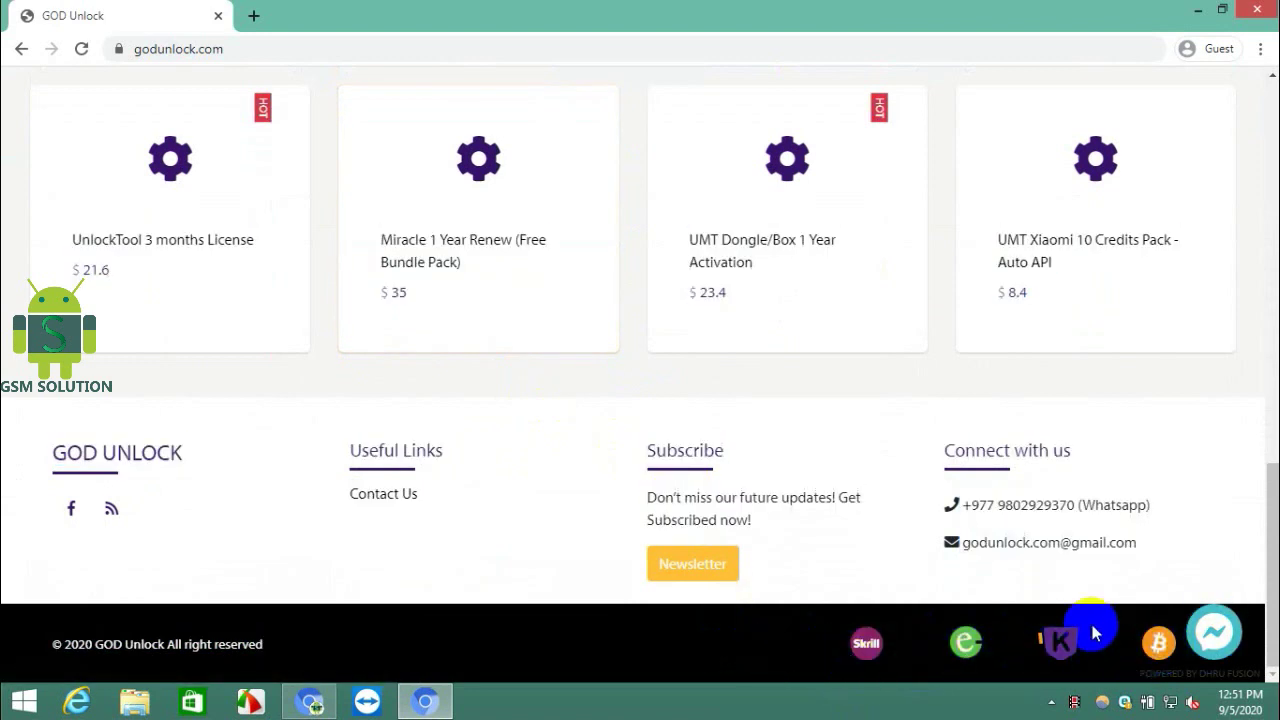
key("Home")
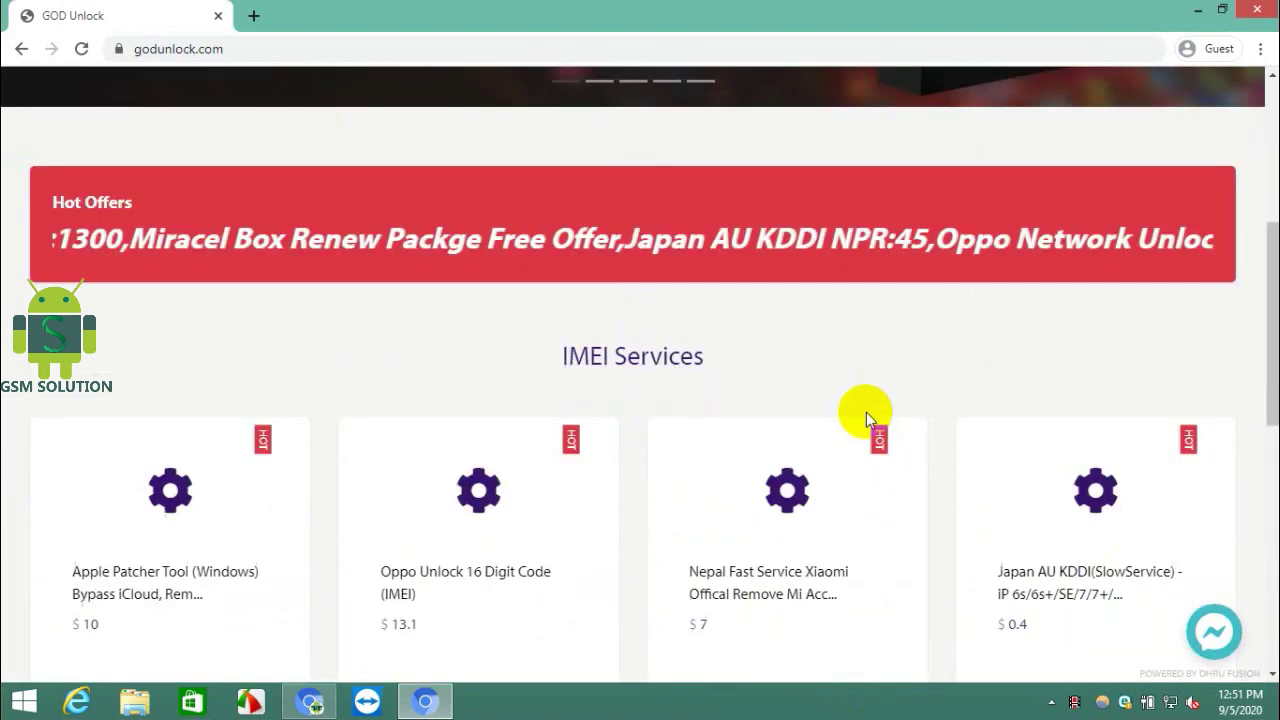
left_click(1214, 632)
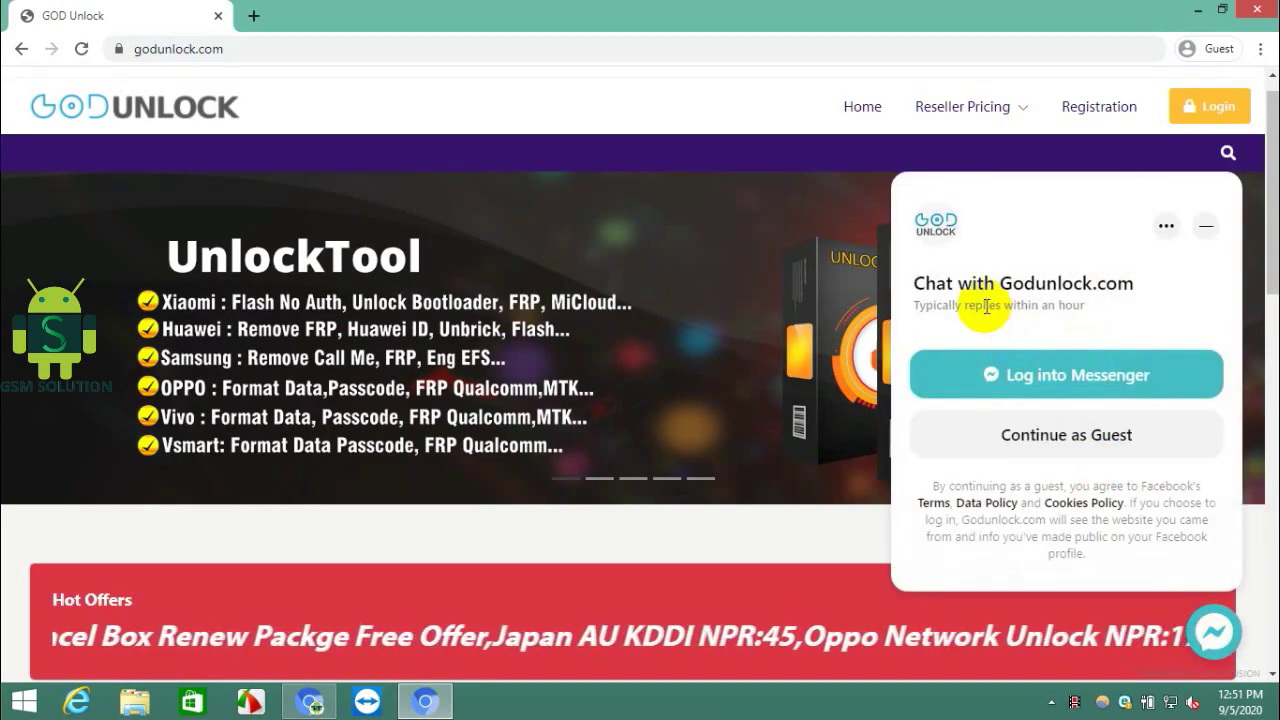
left_click(1053, 435)
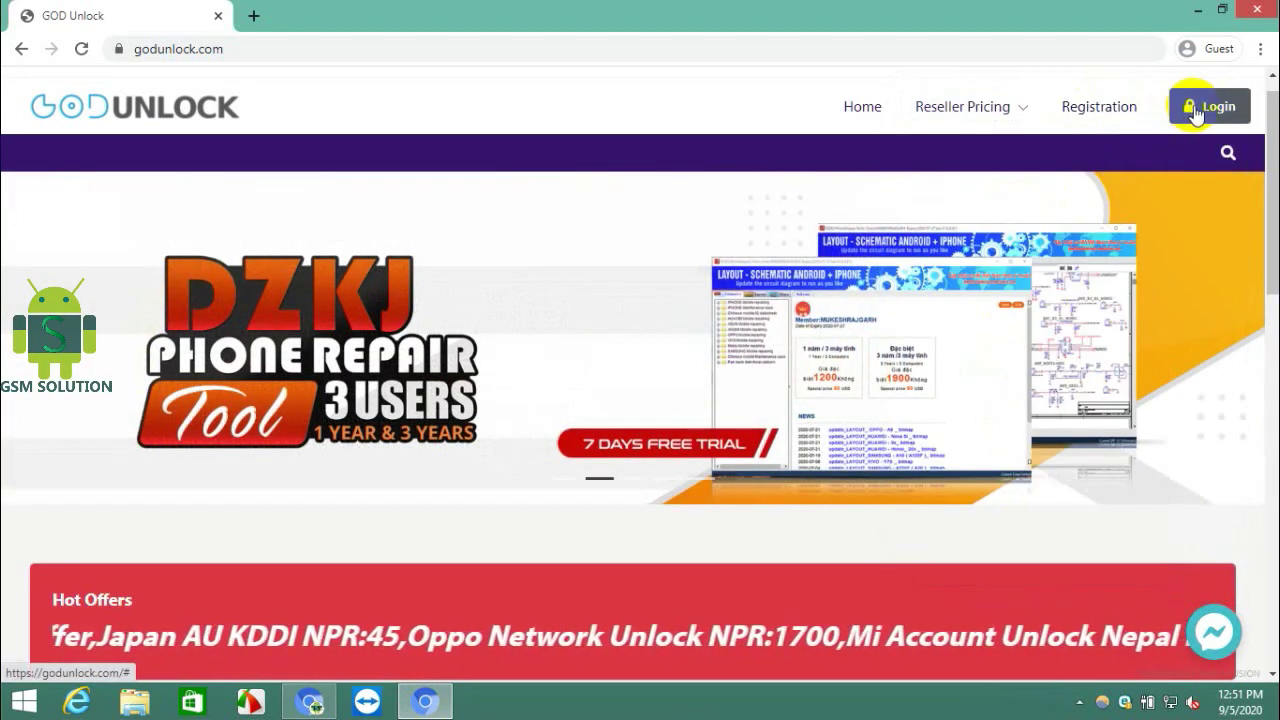
Step: Open the Registration form and enter the account email
left_click(1097, 118)
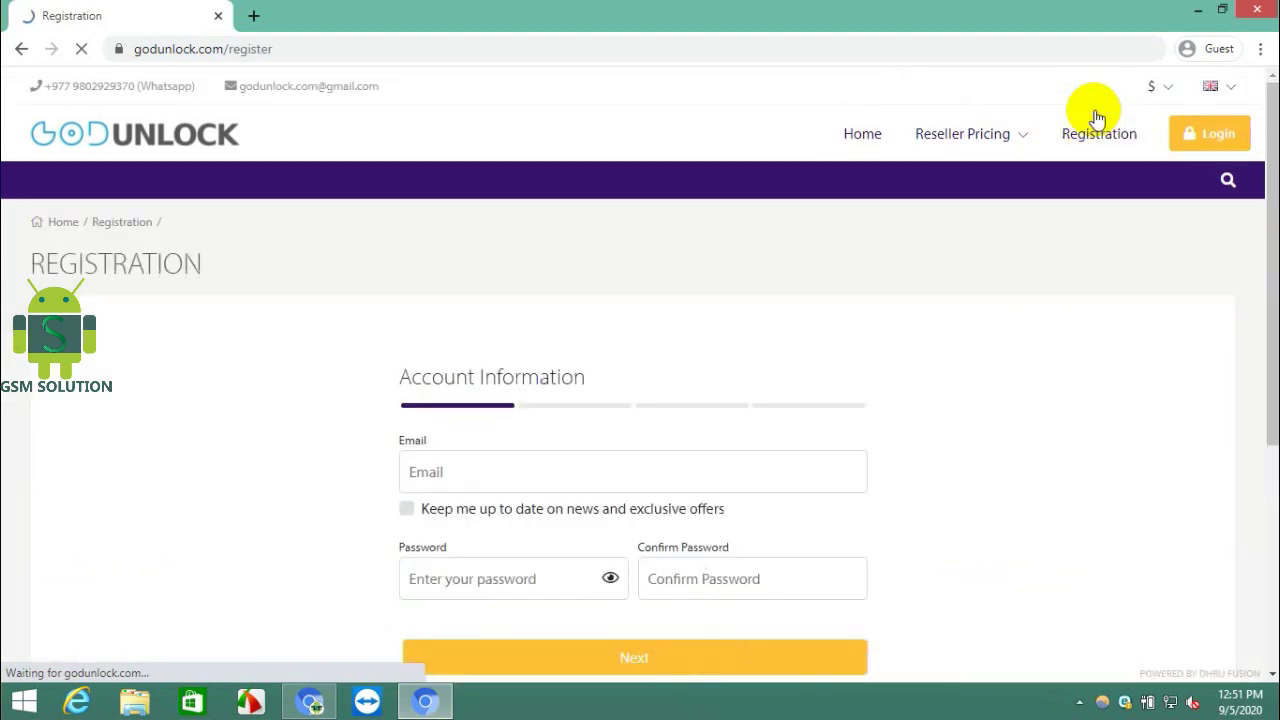
scroll(543, 463, "down", 1)
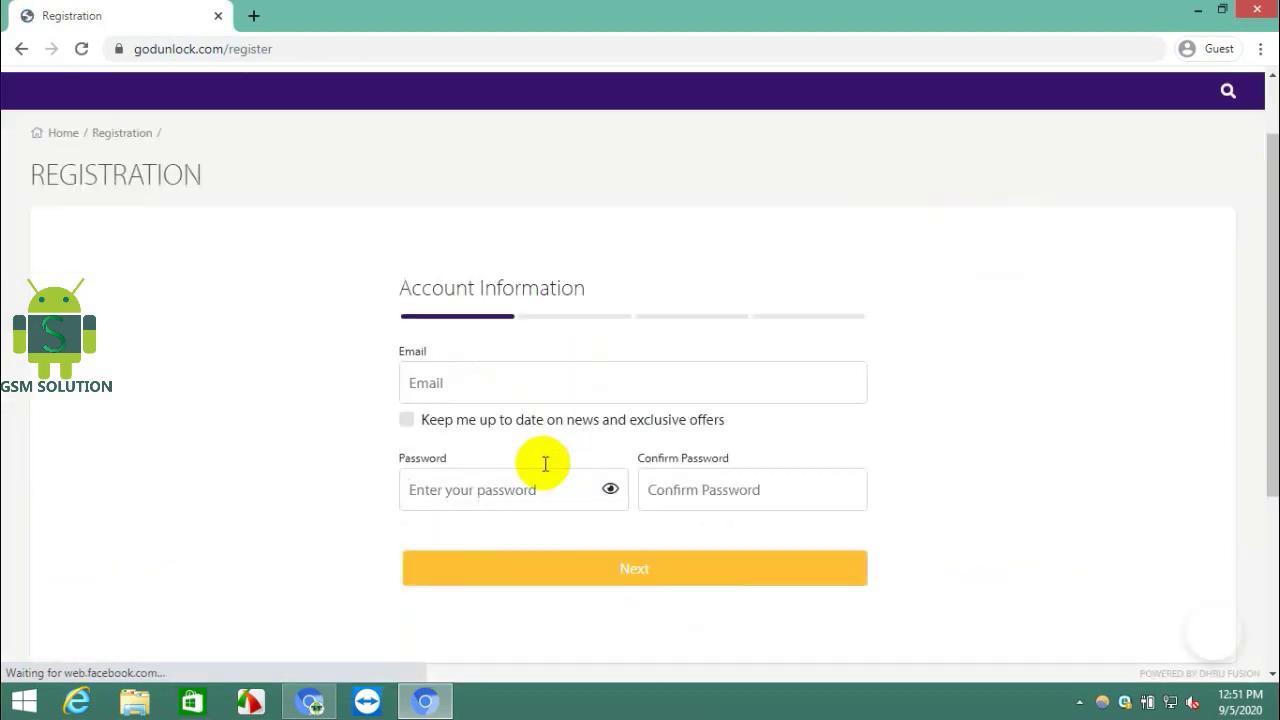
left_click(540, 385)
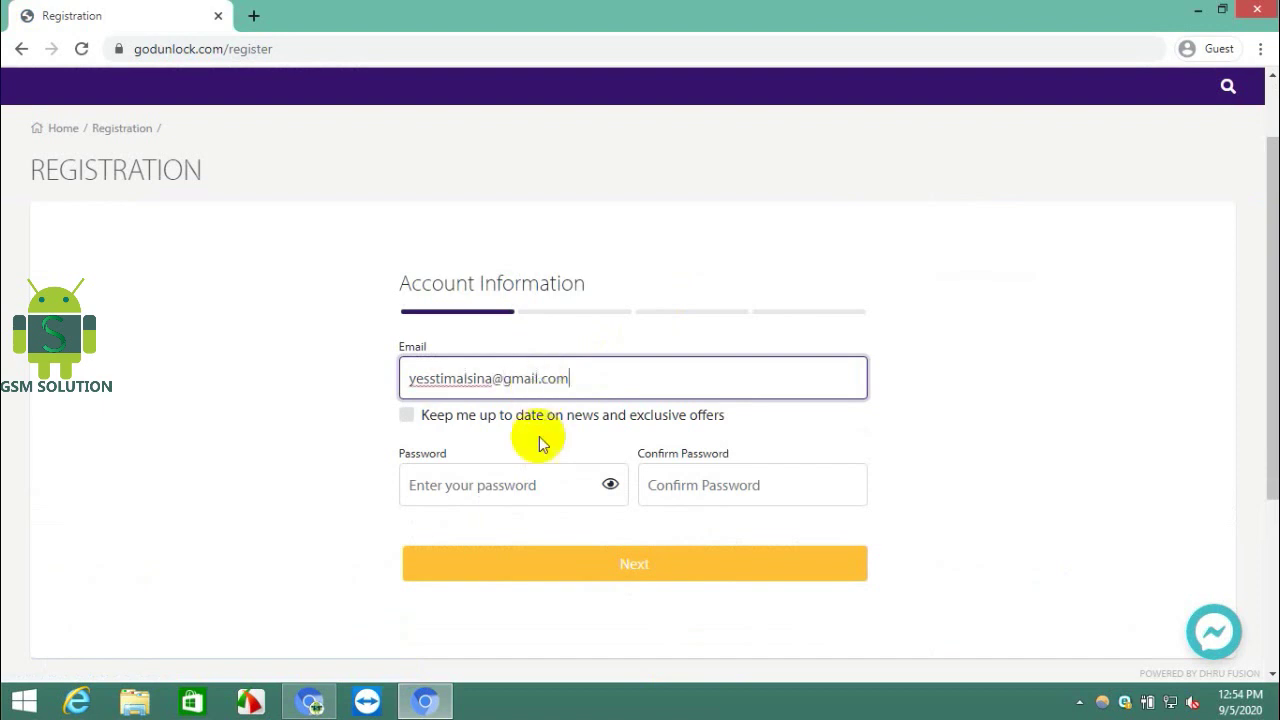
Step: Enter the account password in Password and Confirm Password, then continue to Billing Information
left_click(488, 488)
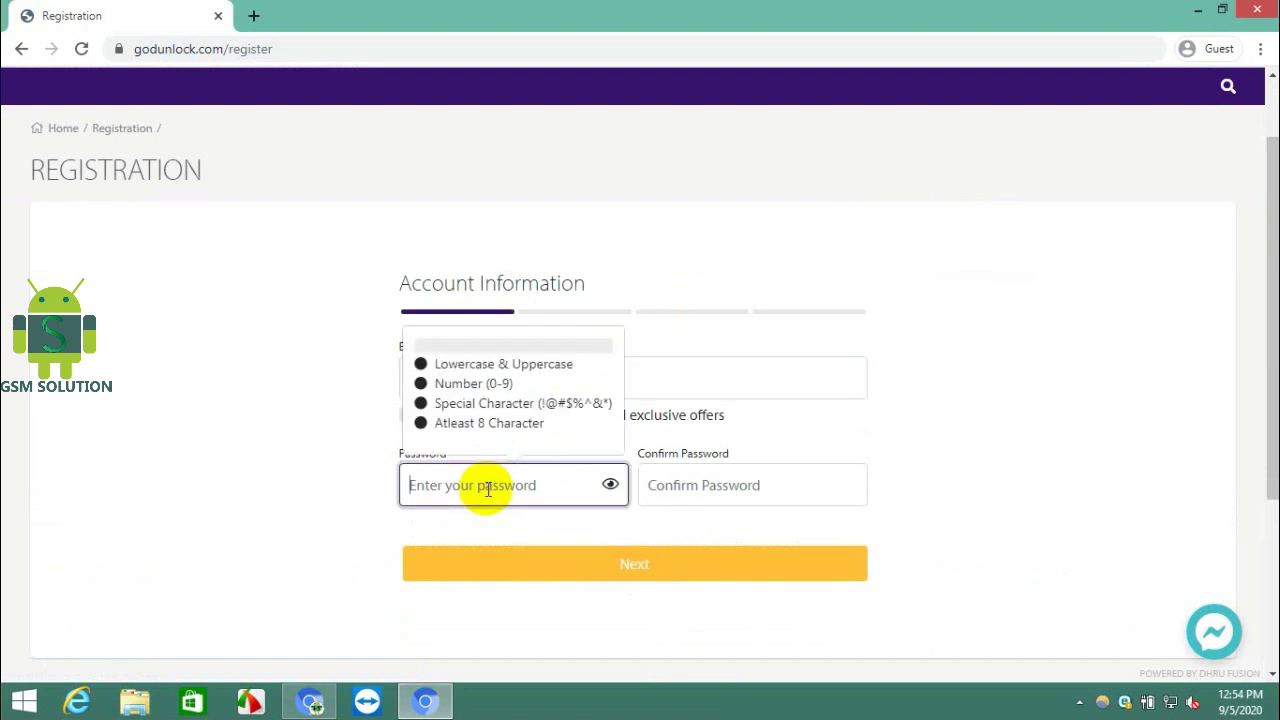
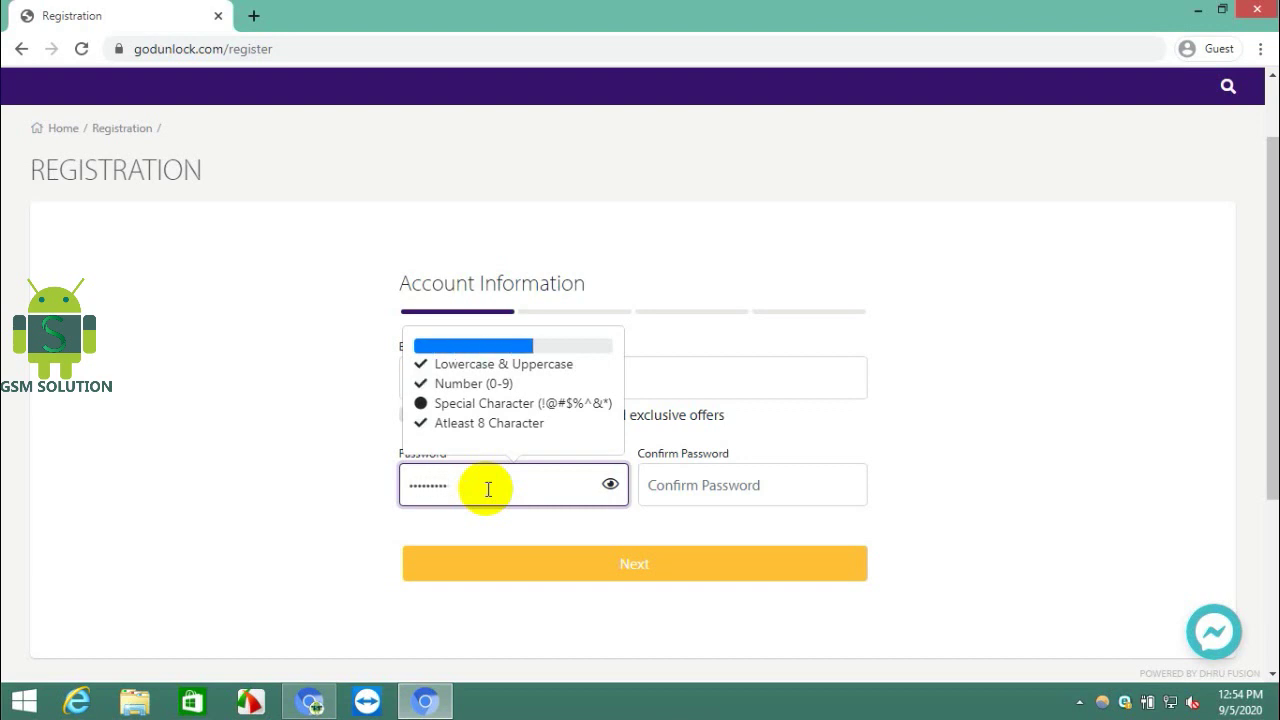
left_click(697, 485)
type("a")
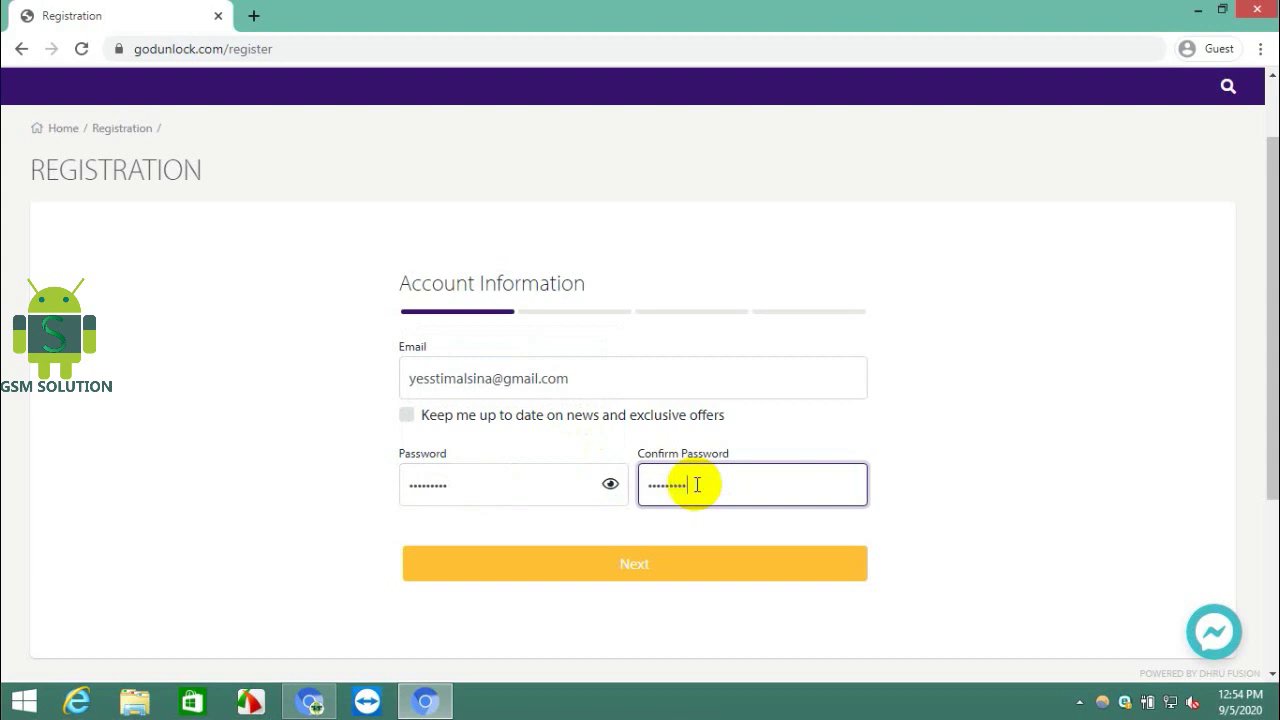
left_click(620, 572)
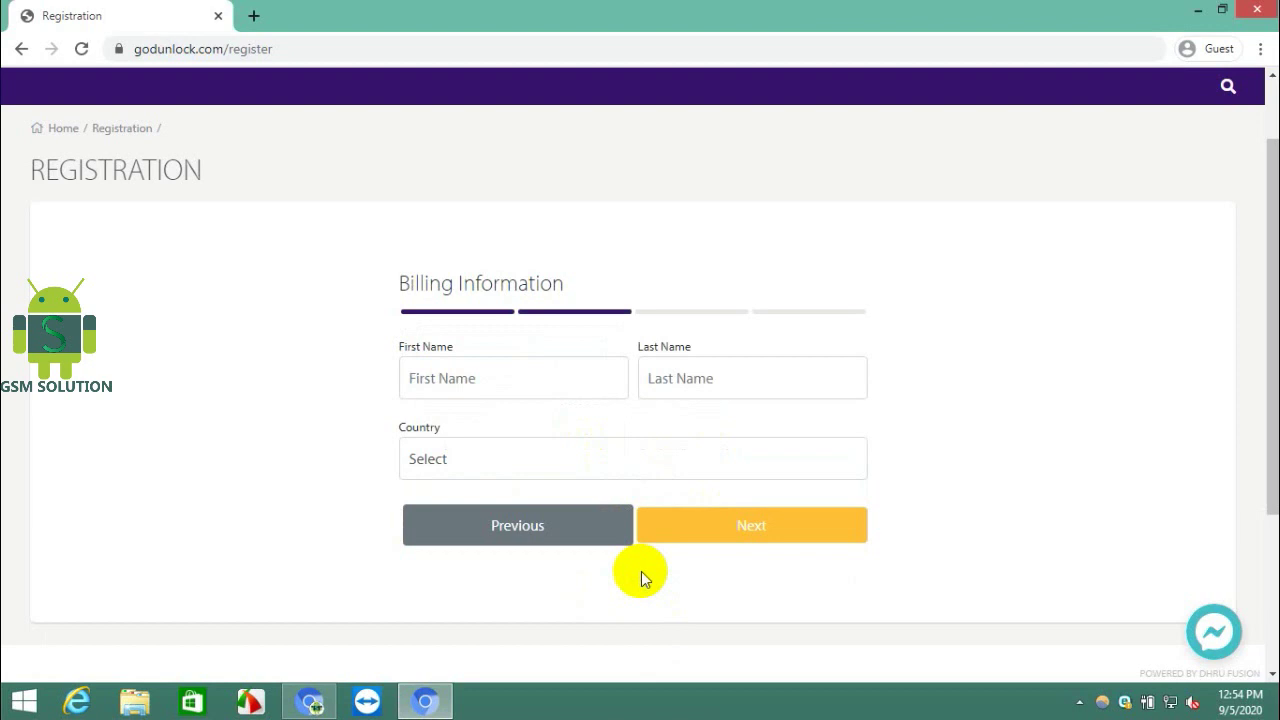
Step: Enter the billing first and last name, choose Nepal as country, and continue to Contact Info
left_click(537, 378)
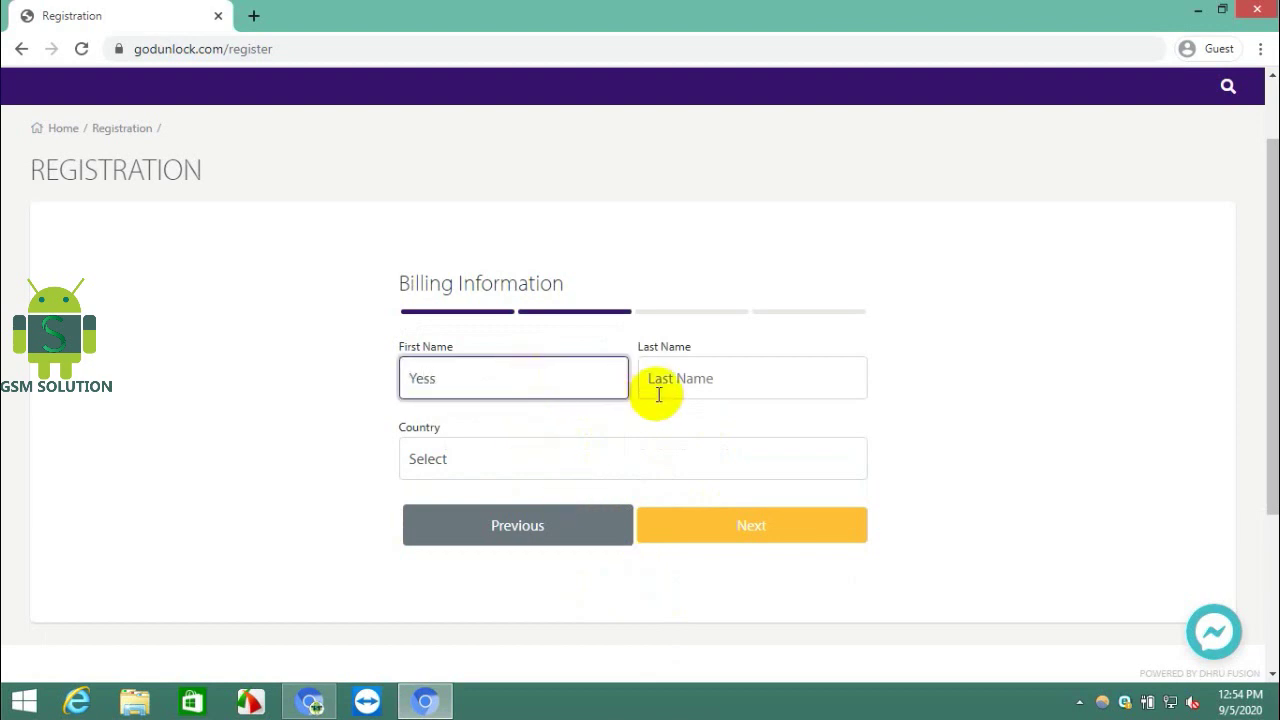
left_click(677, 388)
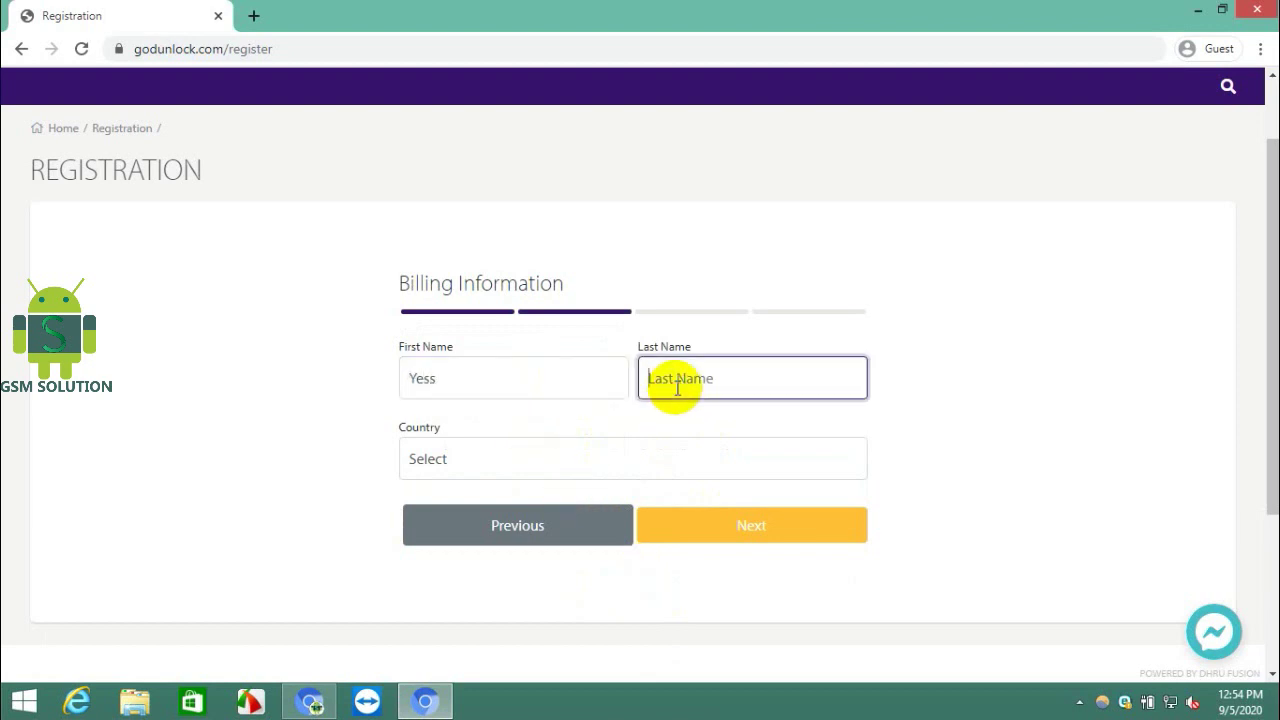
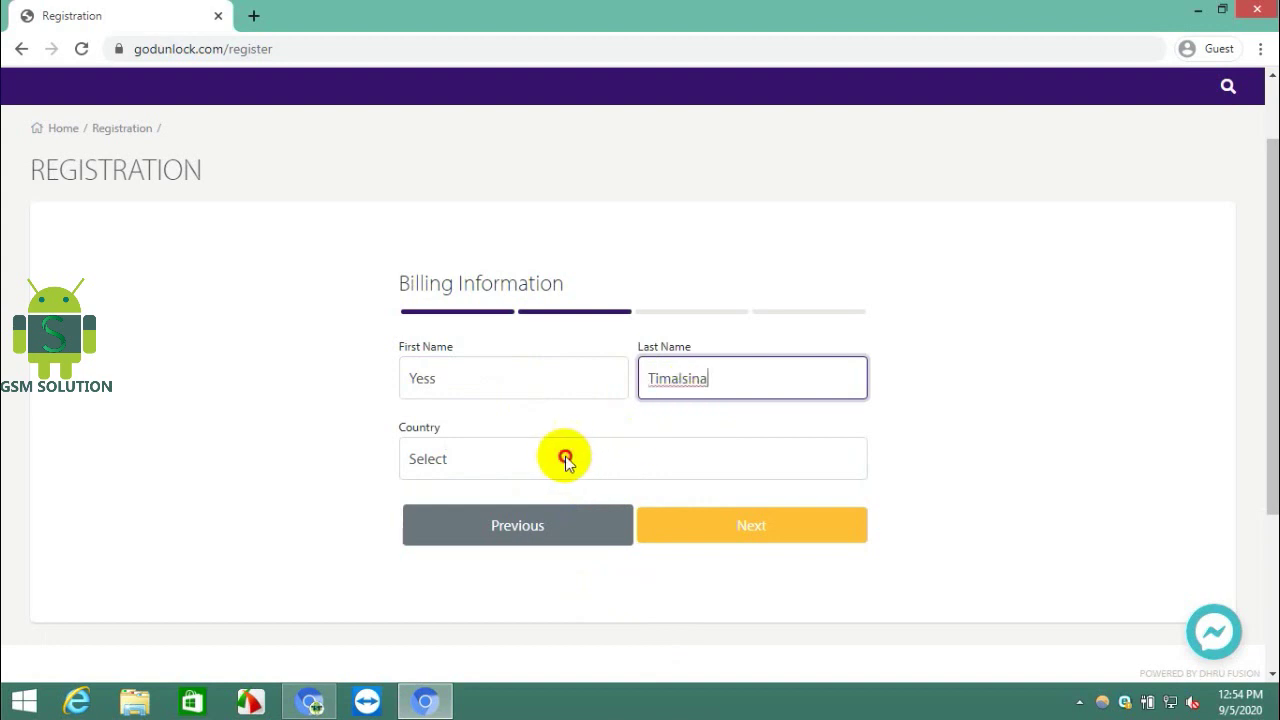
left_click(565, 456)
type("ne")
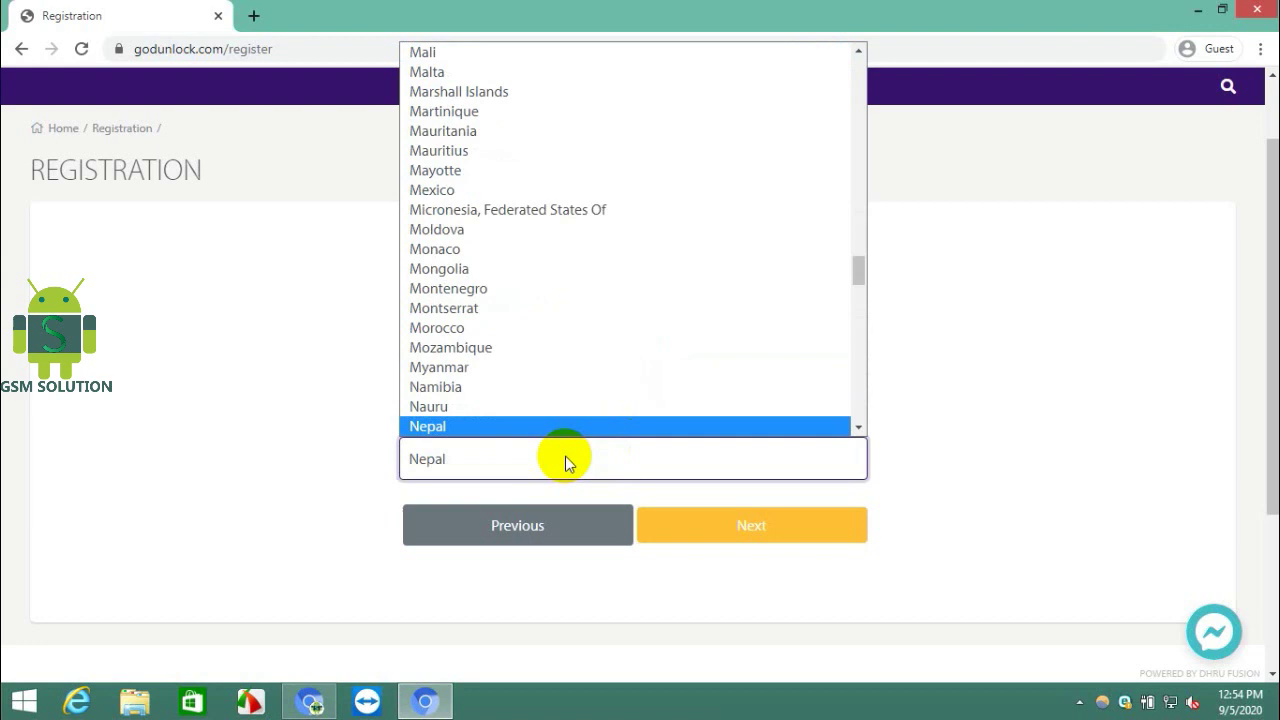
left_click(506, 425)
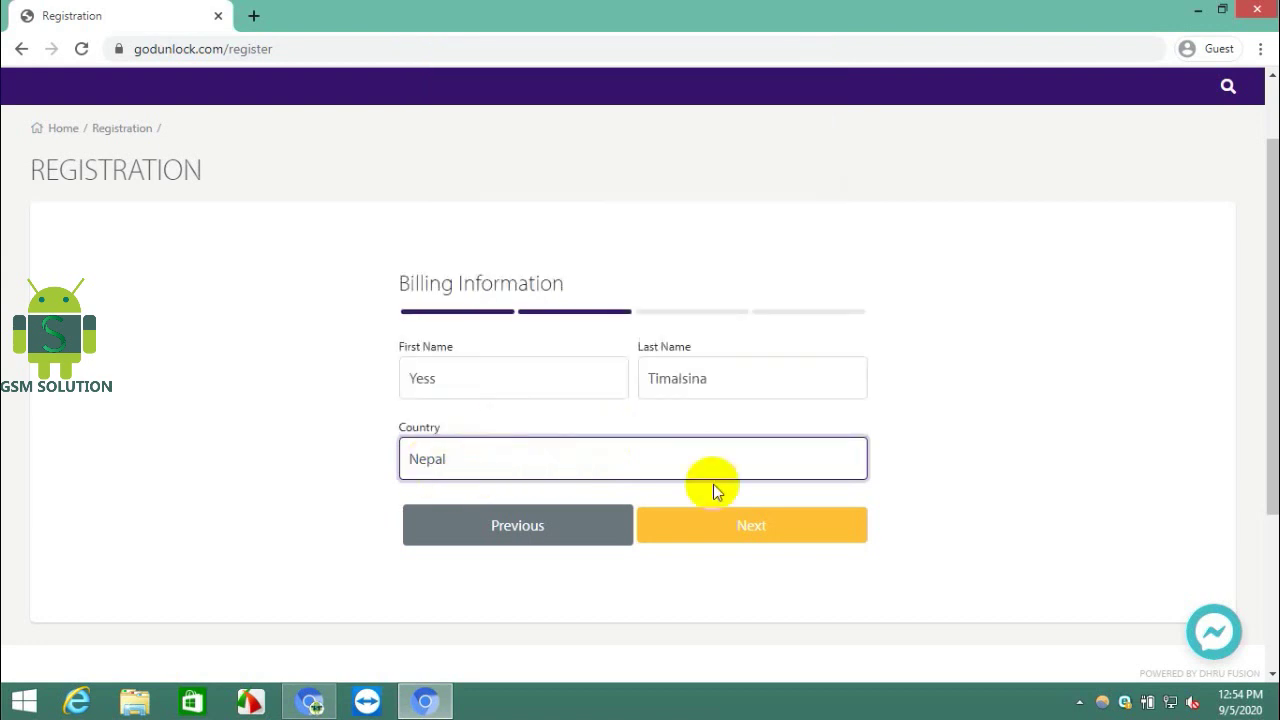
left_click(745, 527)
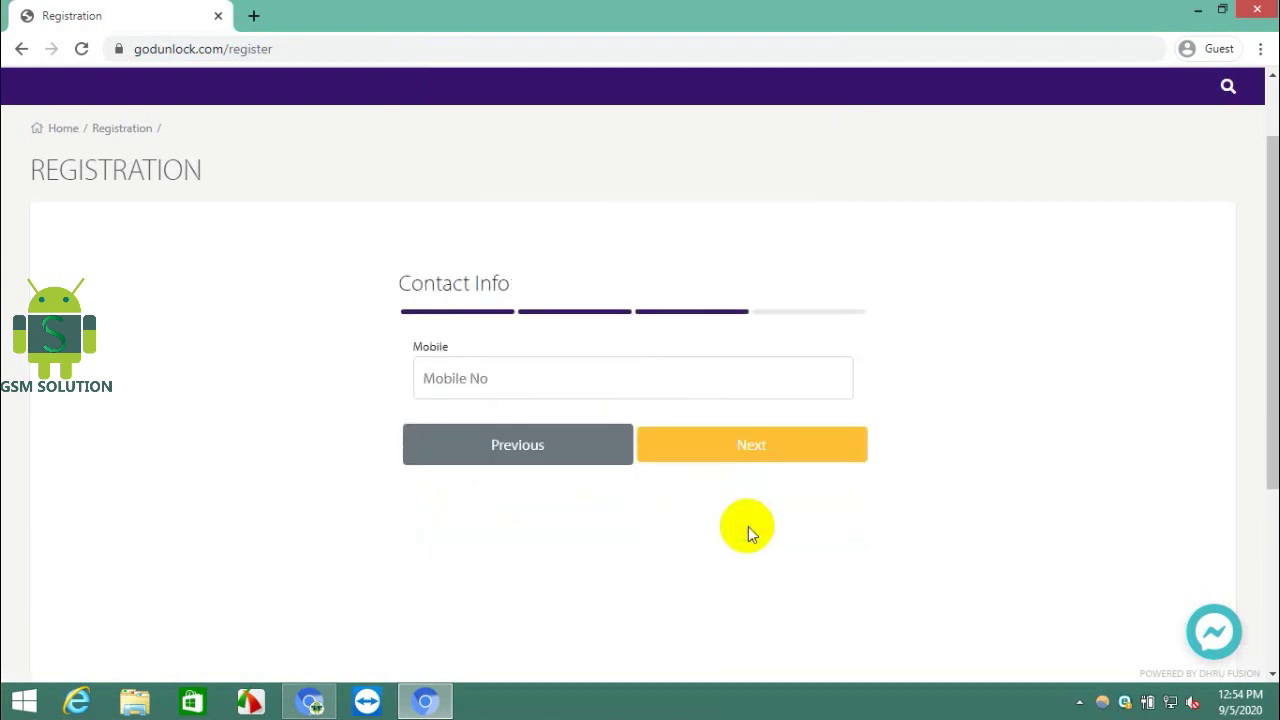
Step: Enter the mobile number, drop the +977 prefix after the Invalid Phonenumber error, and continue
left_click(552, 381)
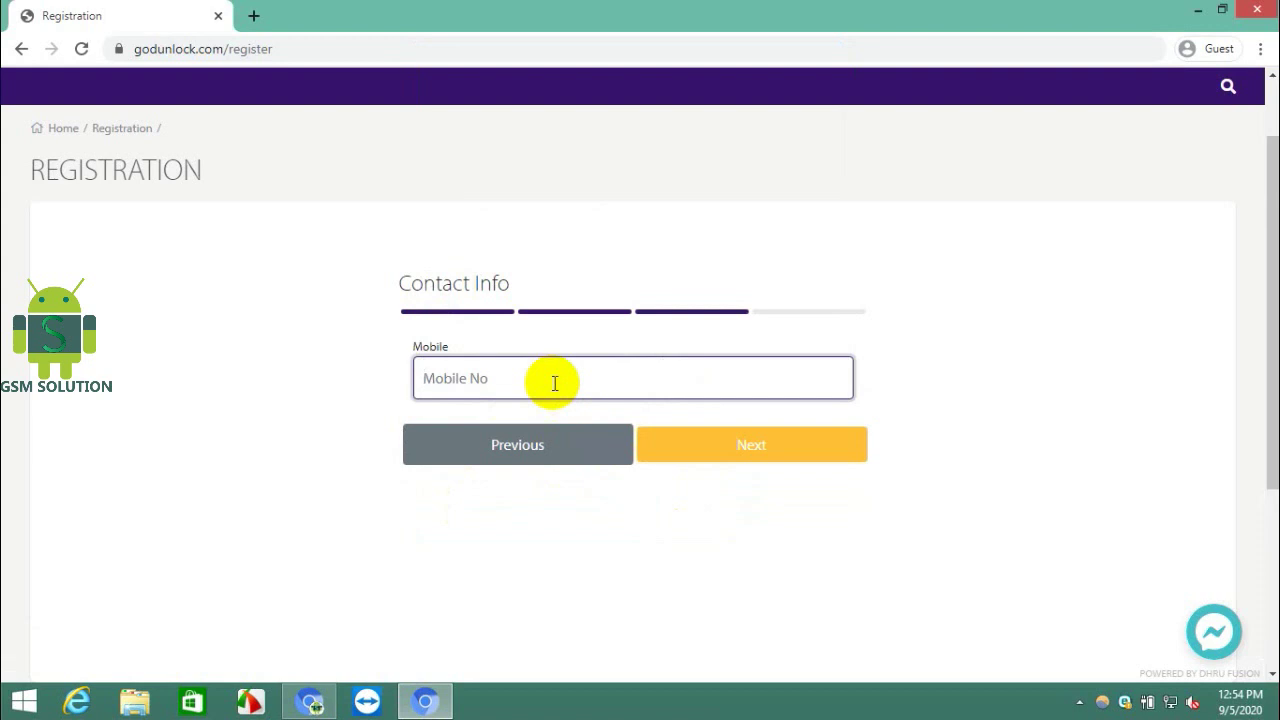
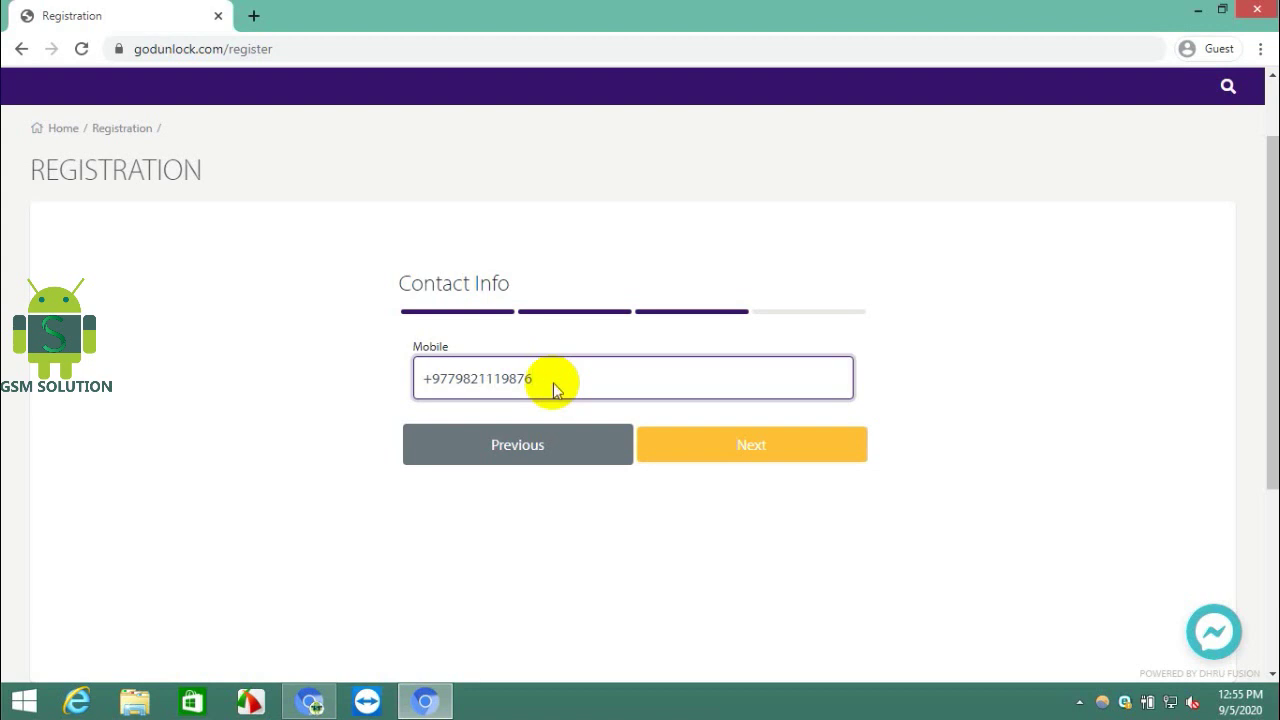
left_click(709, 443)
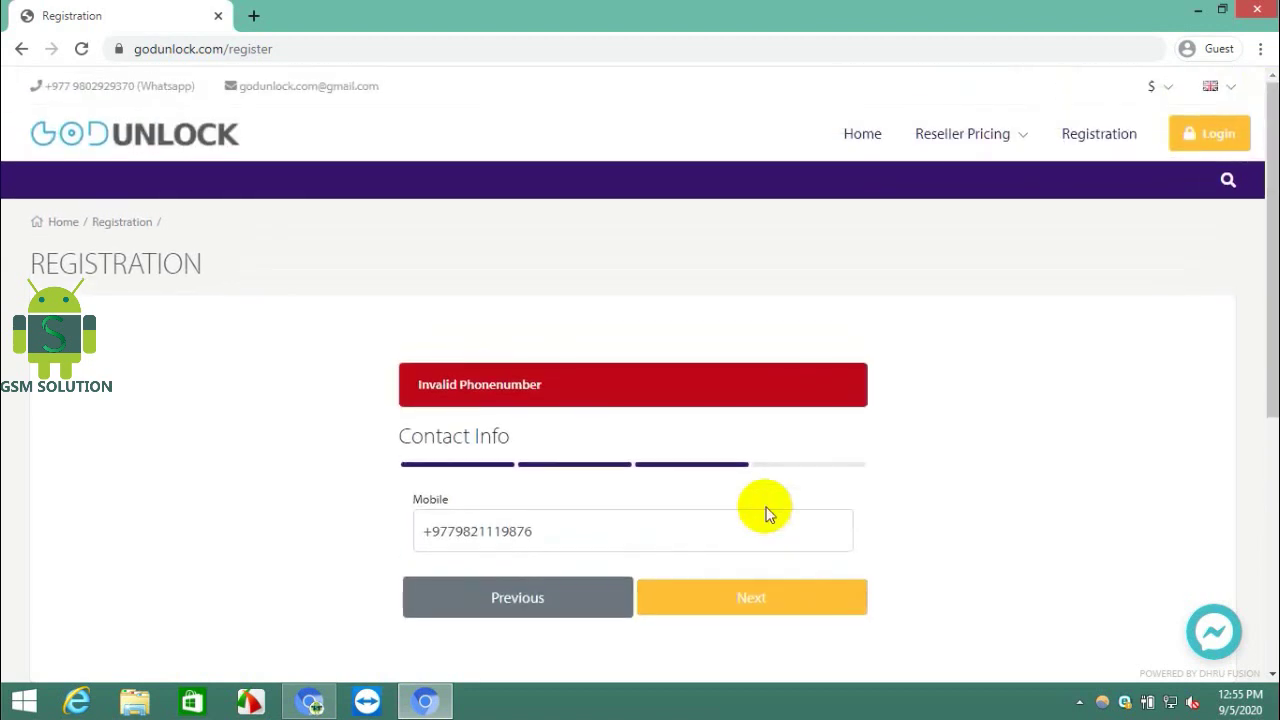
left_click(452, 521)
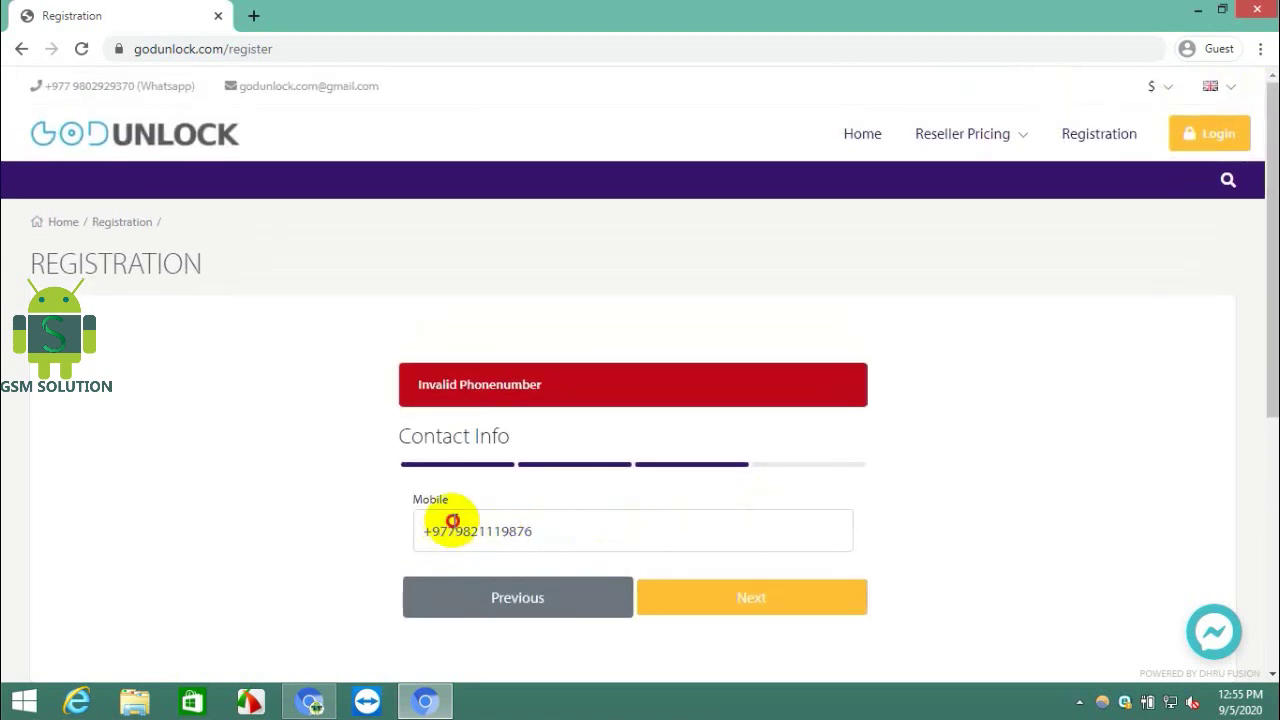
key("BackSpace")
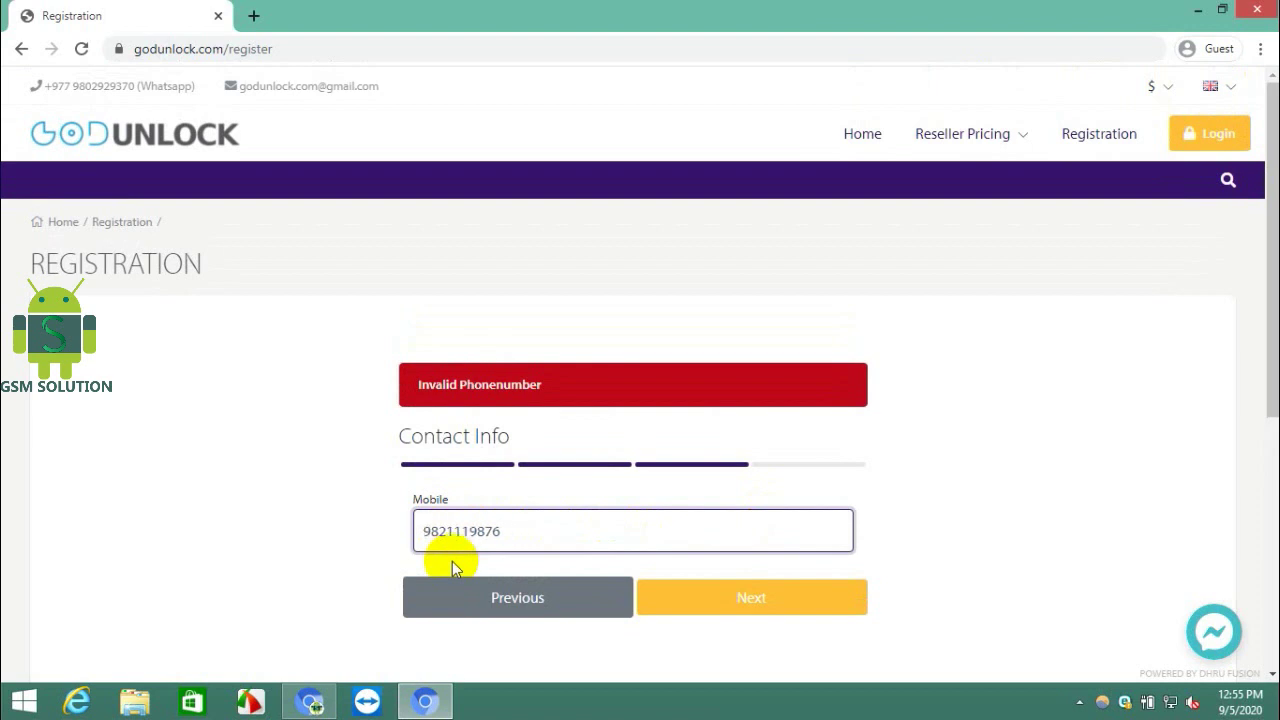
left_click(551, 534)
key("ctrl+a")
left_click(789, 607)
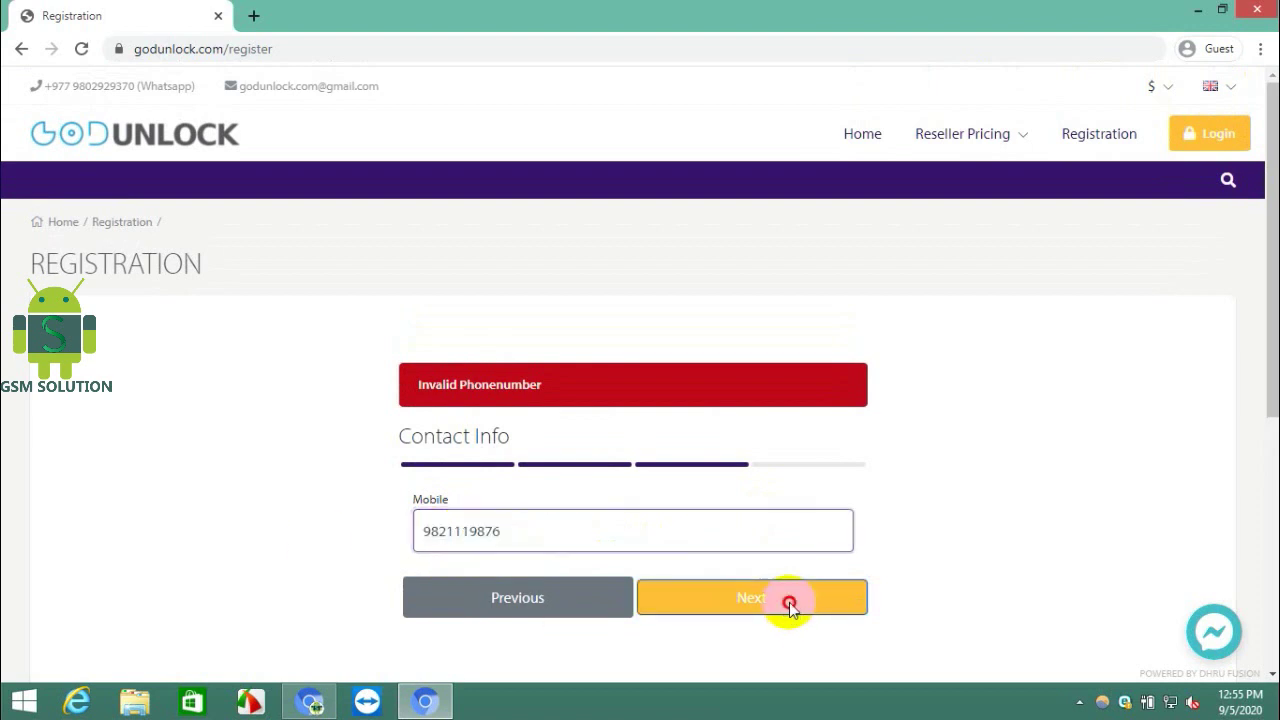
Step: Enter the captcha verification code and submit the sign-up
left_click(665, 466)
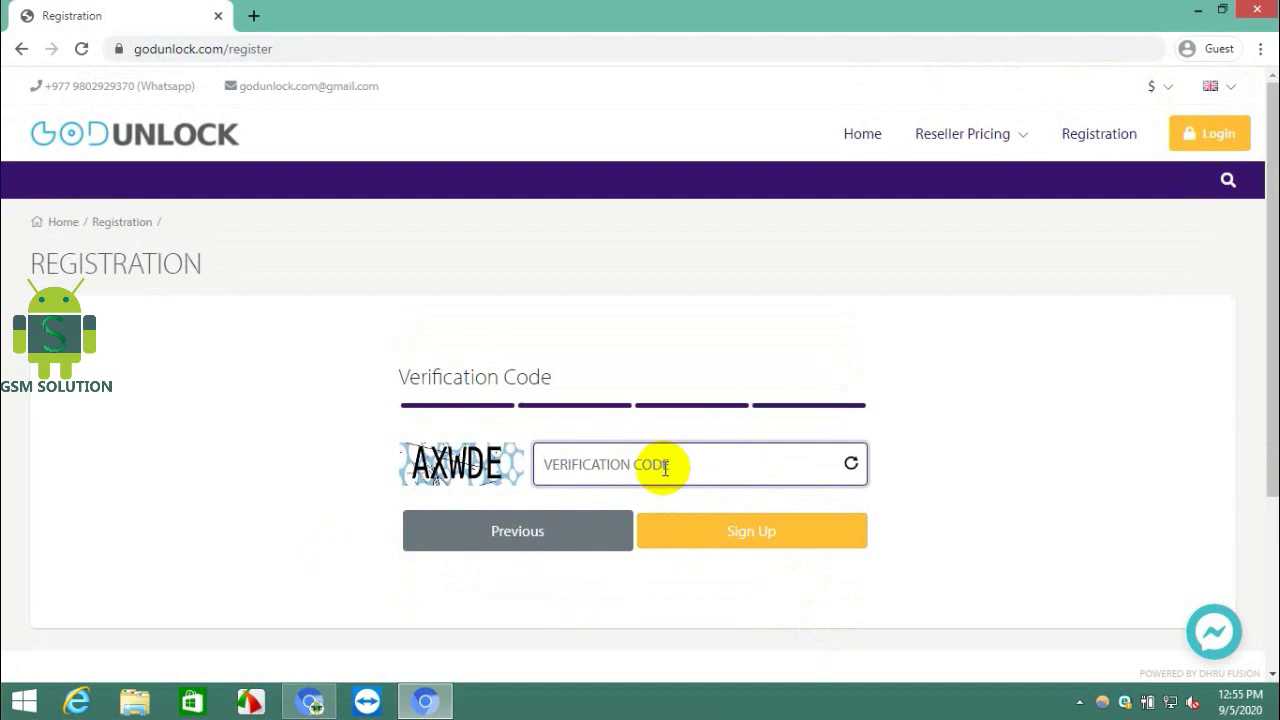
type("AXWDE")
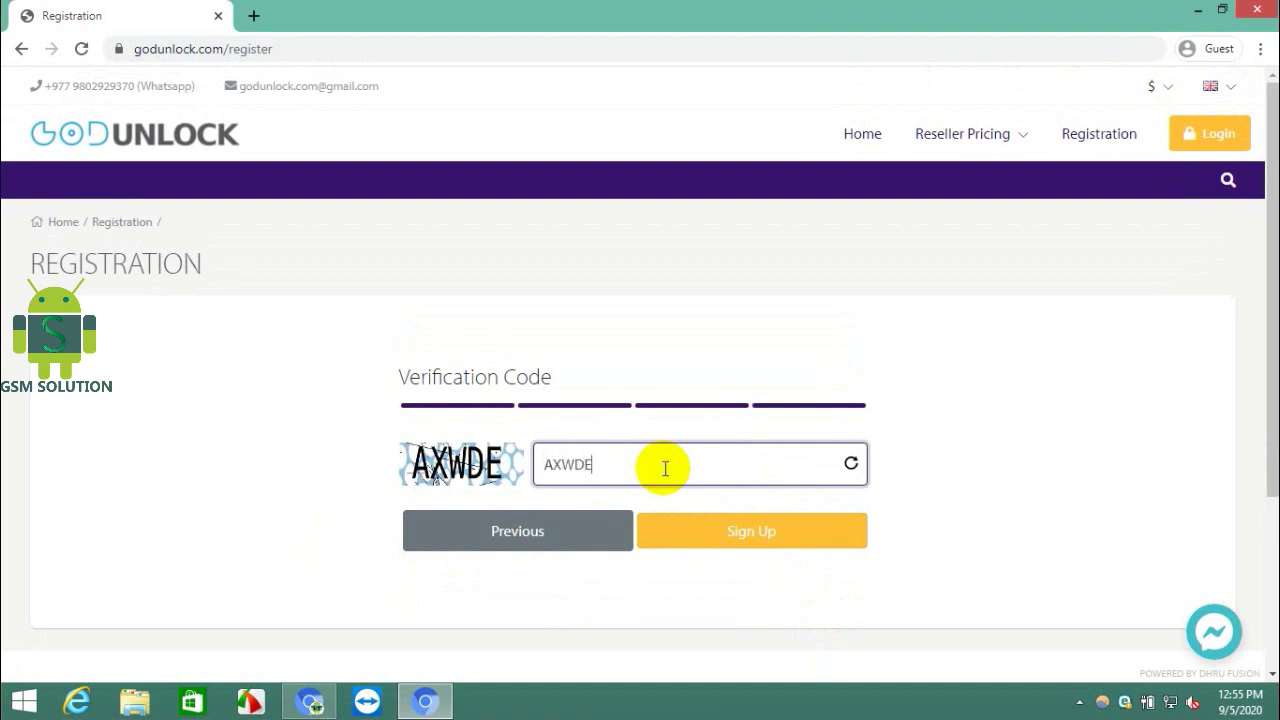
left_click(694, 531)
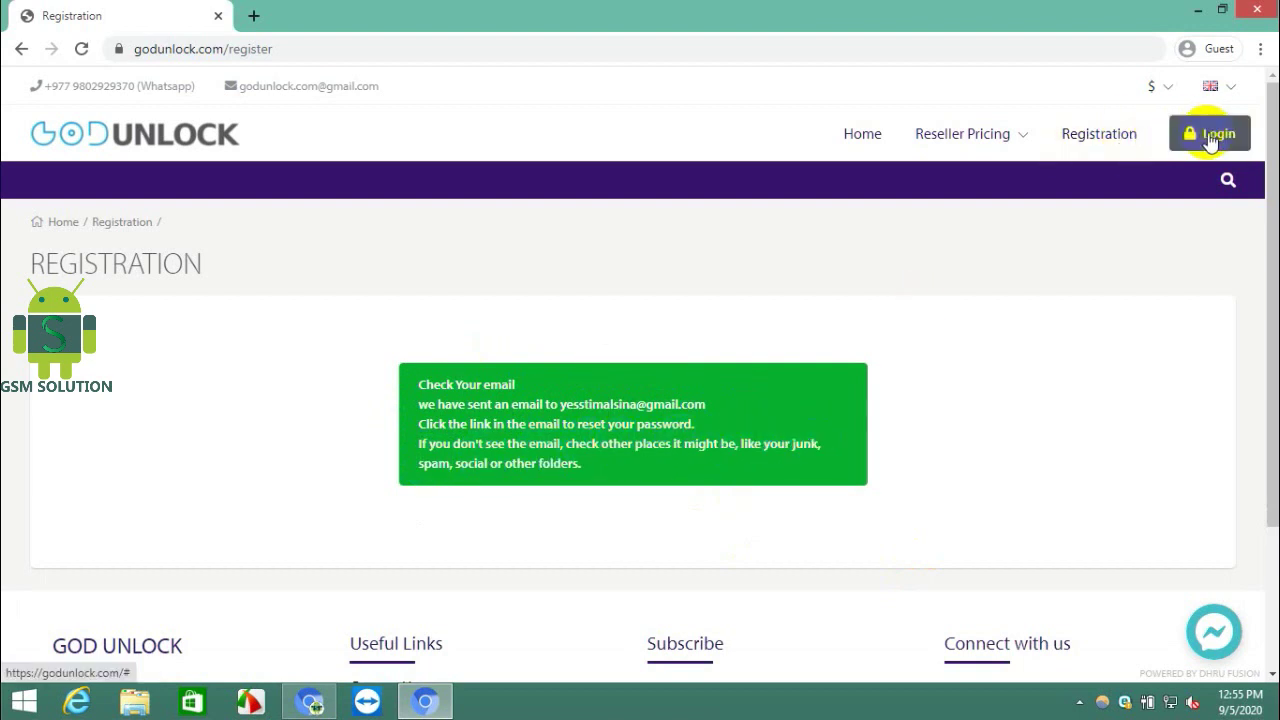
Step: Log in through the Login modal with the new username, password and verification code
left_click(1217, 139)
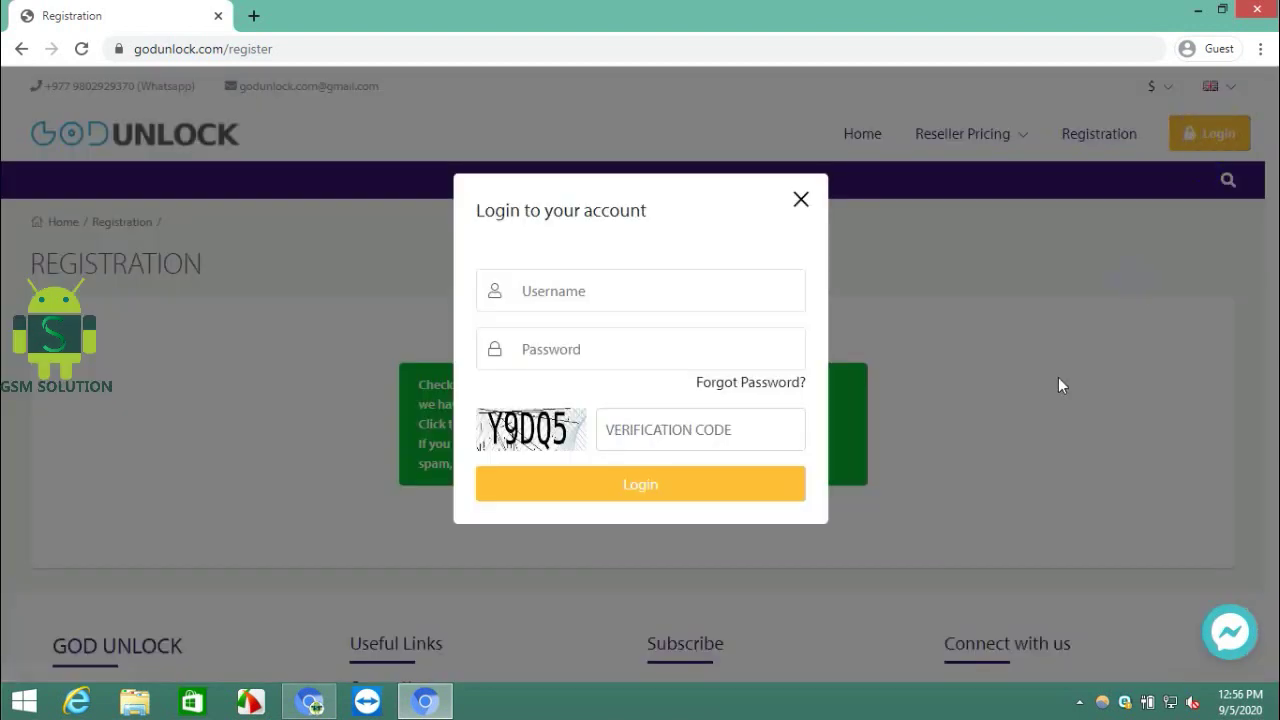
left_click(644, 308)
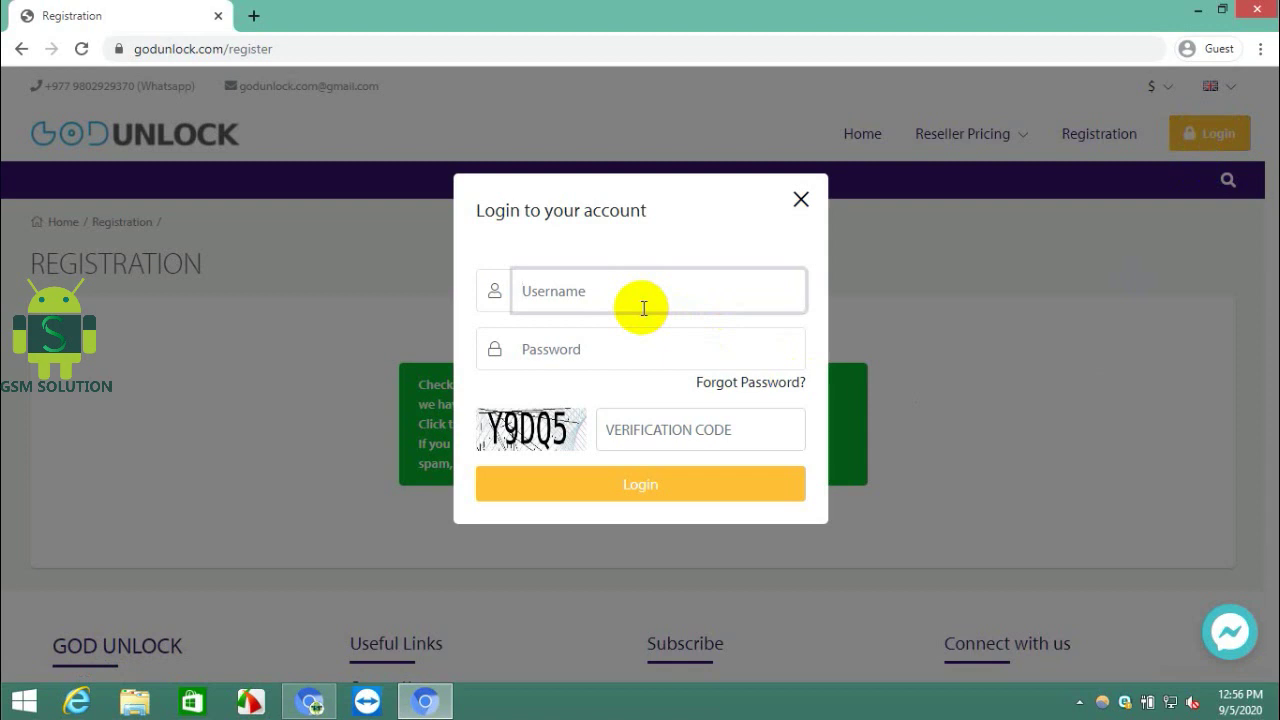
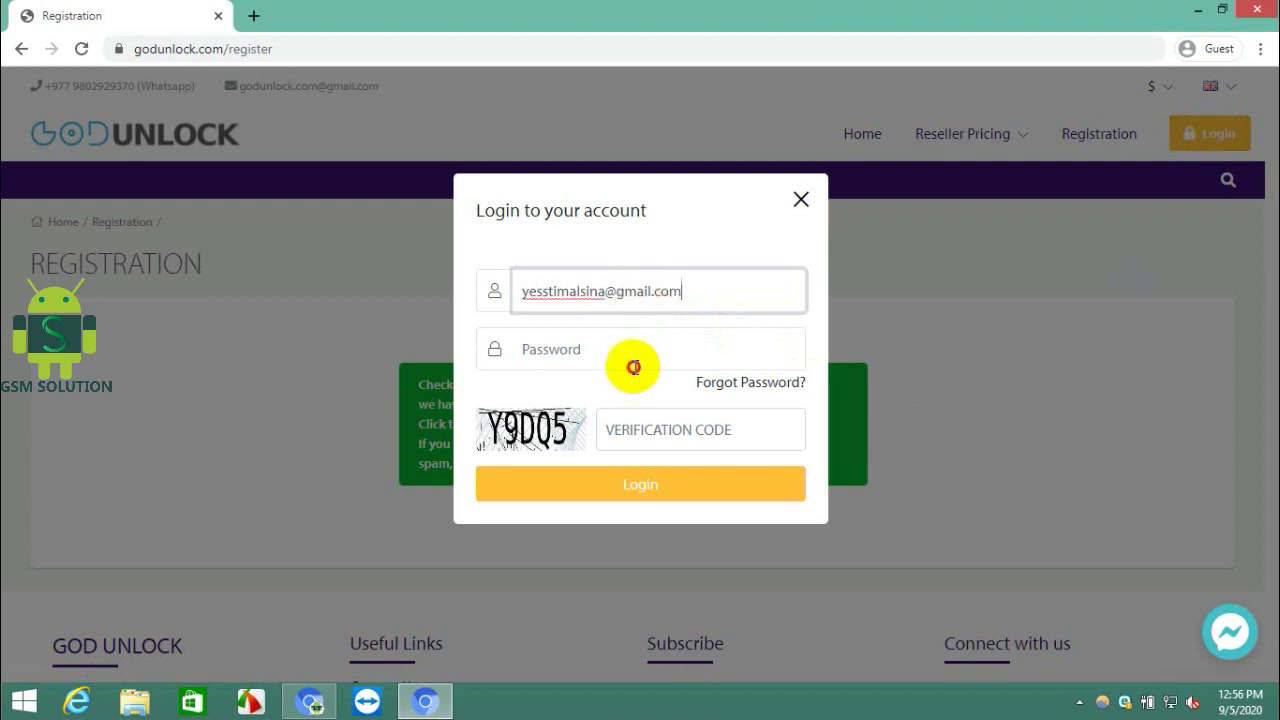
left_click(635, 366)
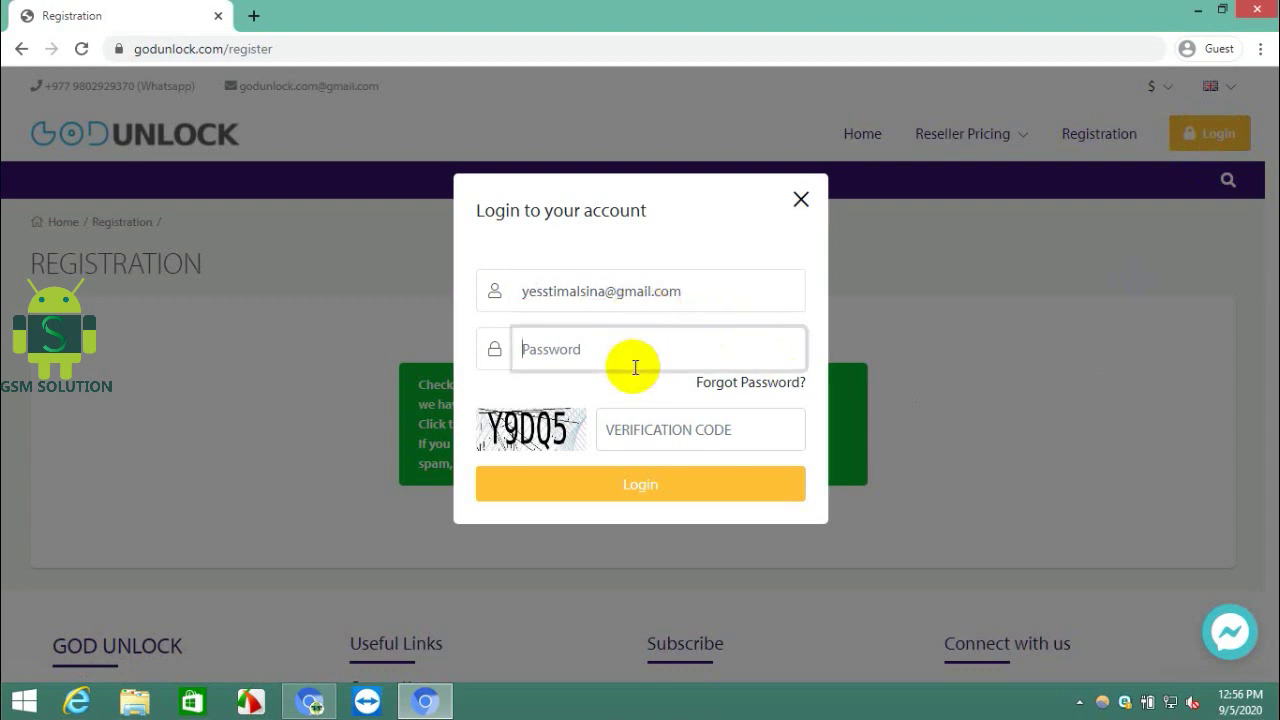
type("1")
left_click(650, 428)
type("Y9DQ5")
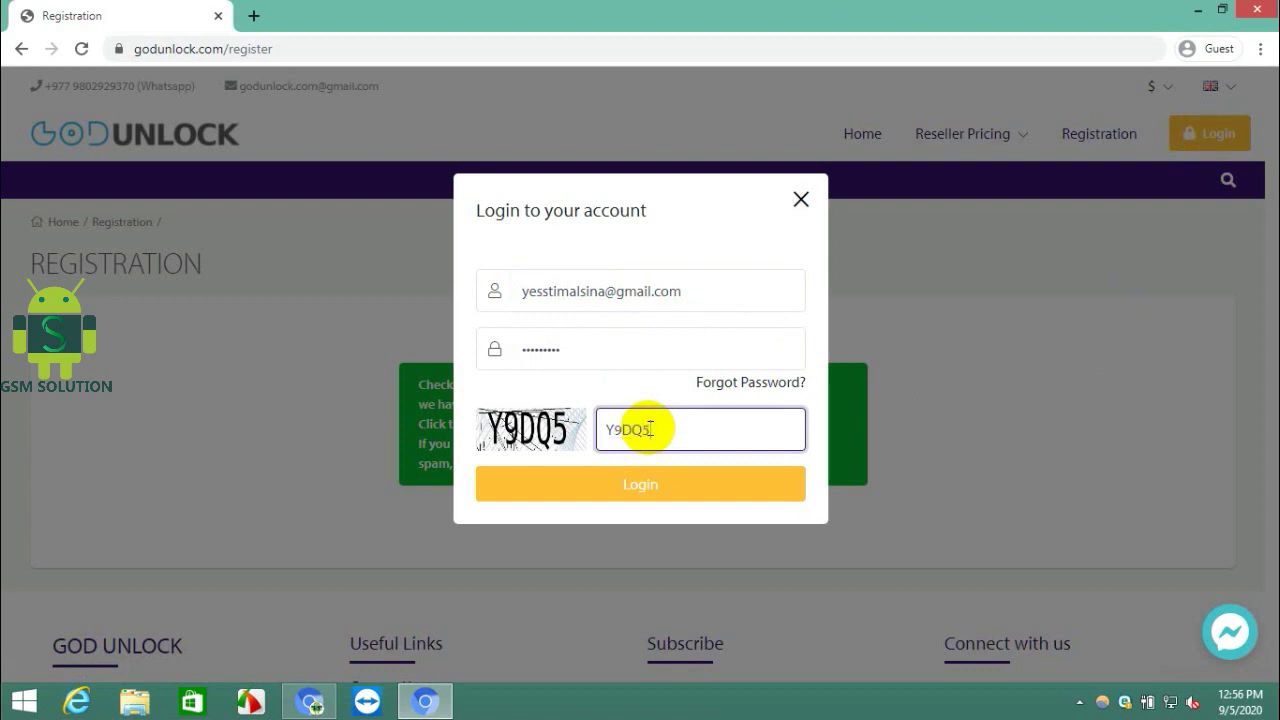
left_click(646, 480)
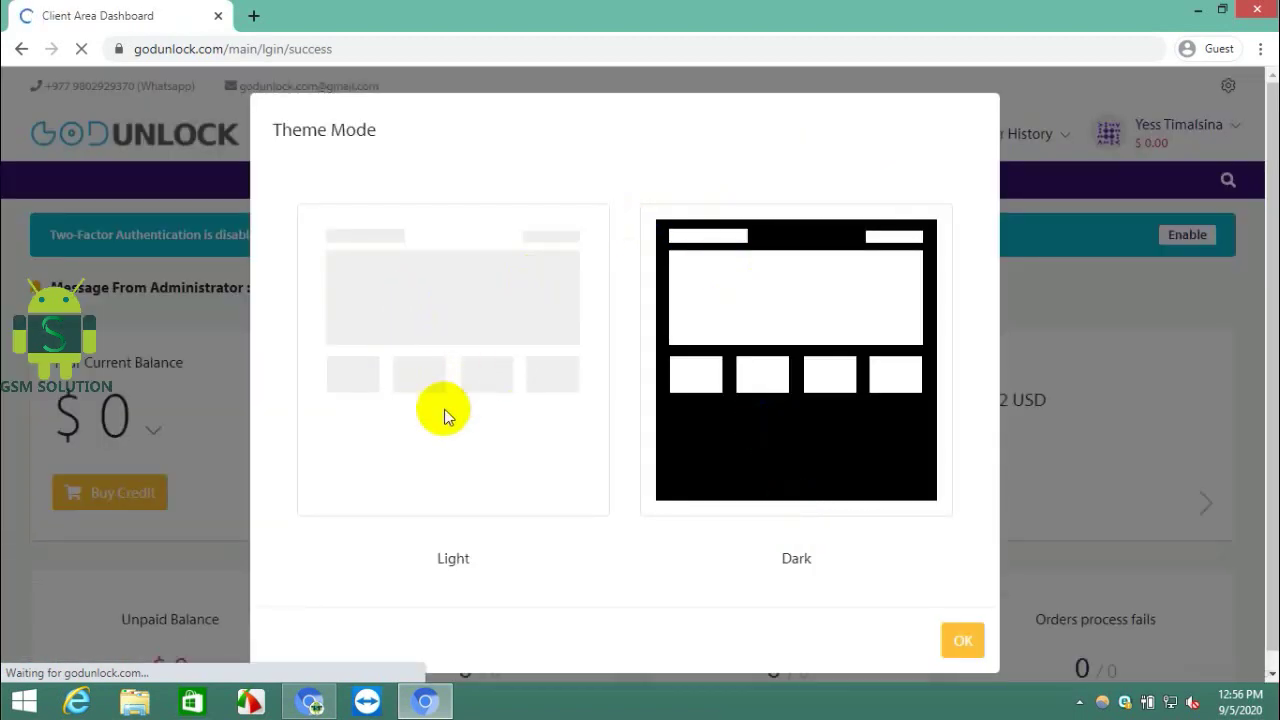
Step: Confirm the Light theme and scroll over the zero-balance client dashboard
left_click(540, 347)
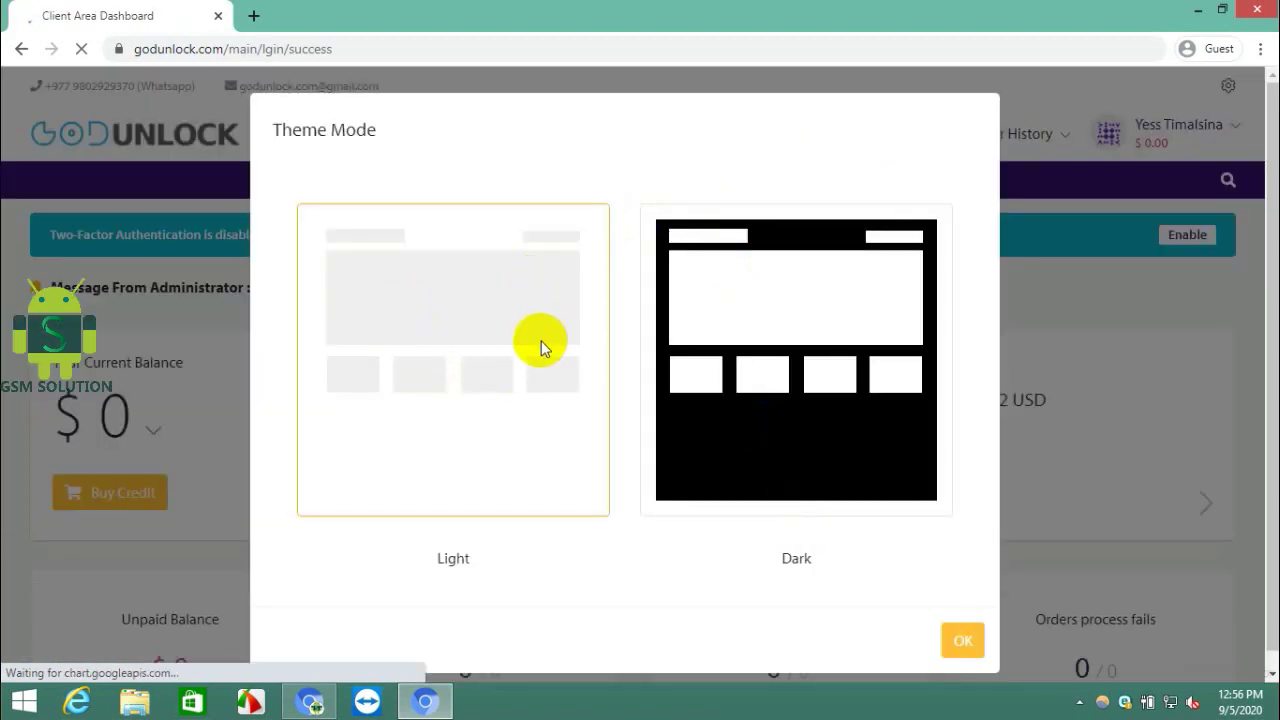
left_click(963, 639)
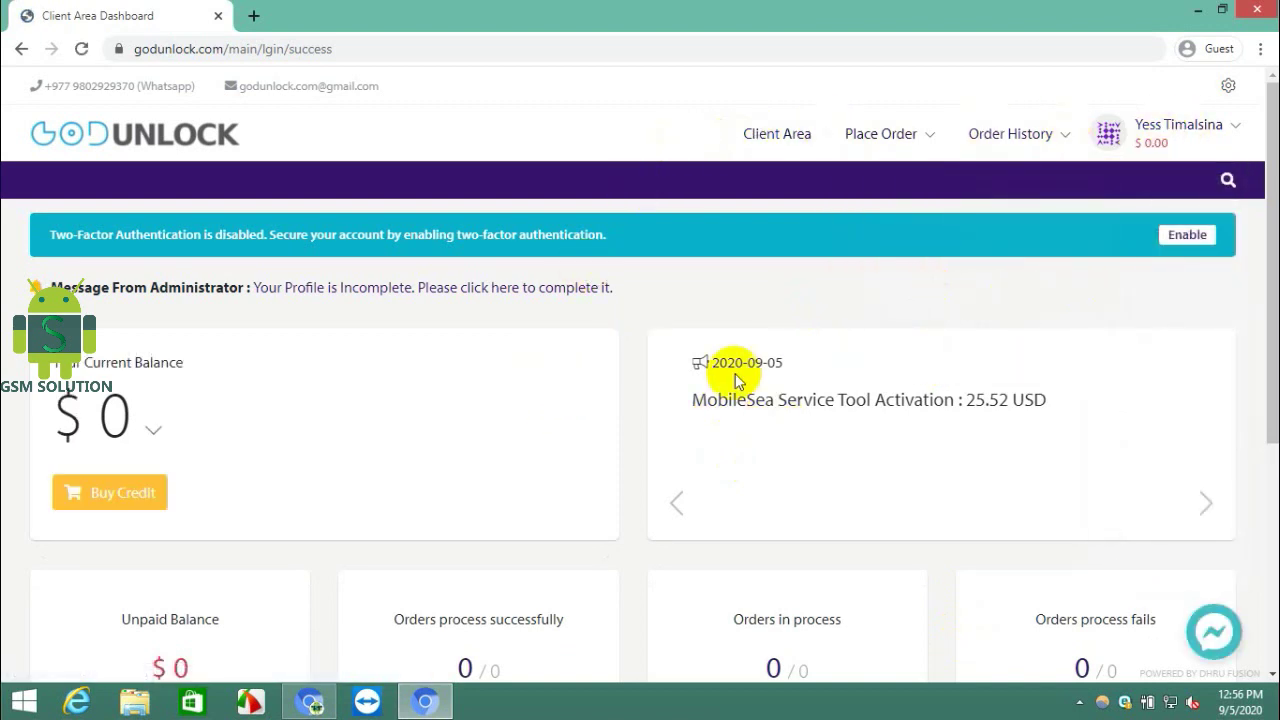
scroll(700, 380, "down", 1)
scroll(560, 360, "down", 2)
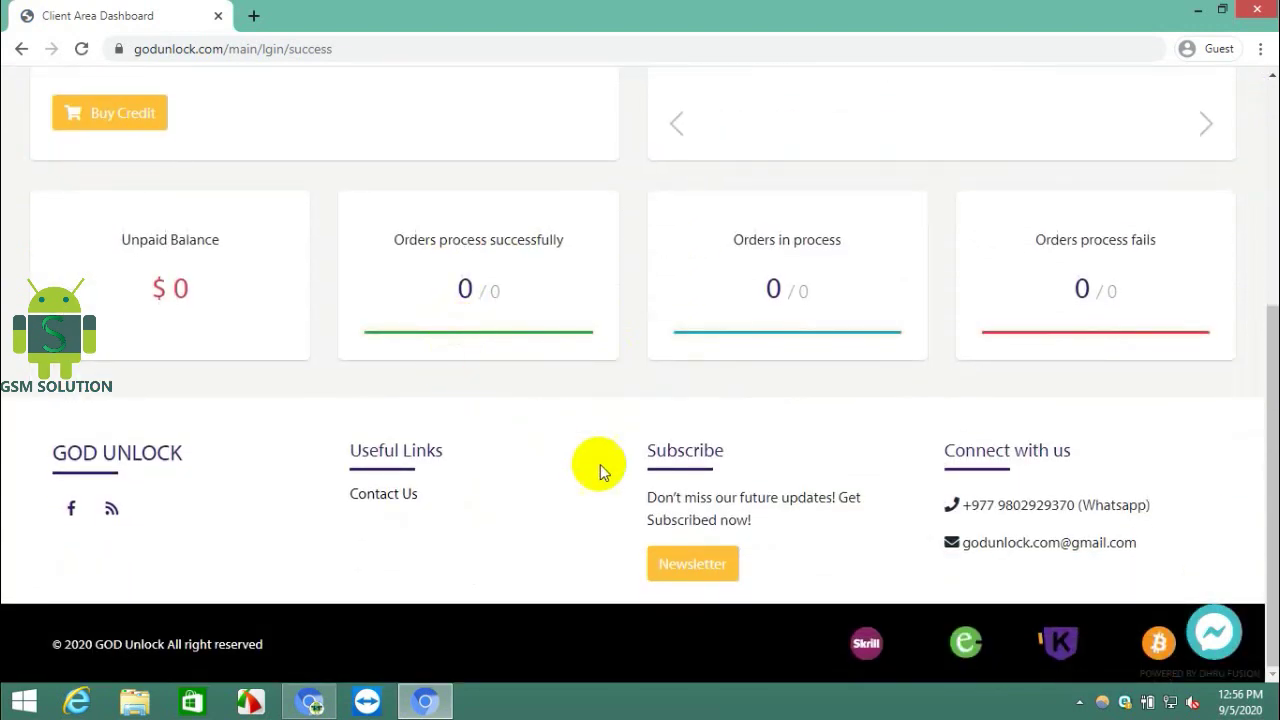
scroll(760, 490, "up", 1)
scroll(889, 496, "up", 3)
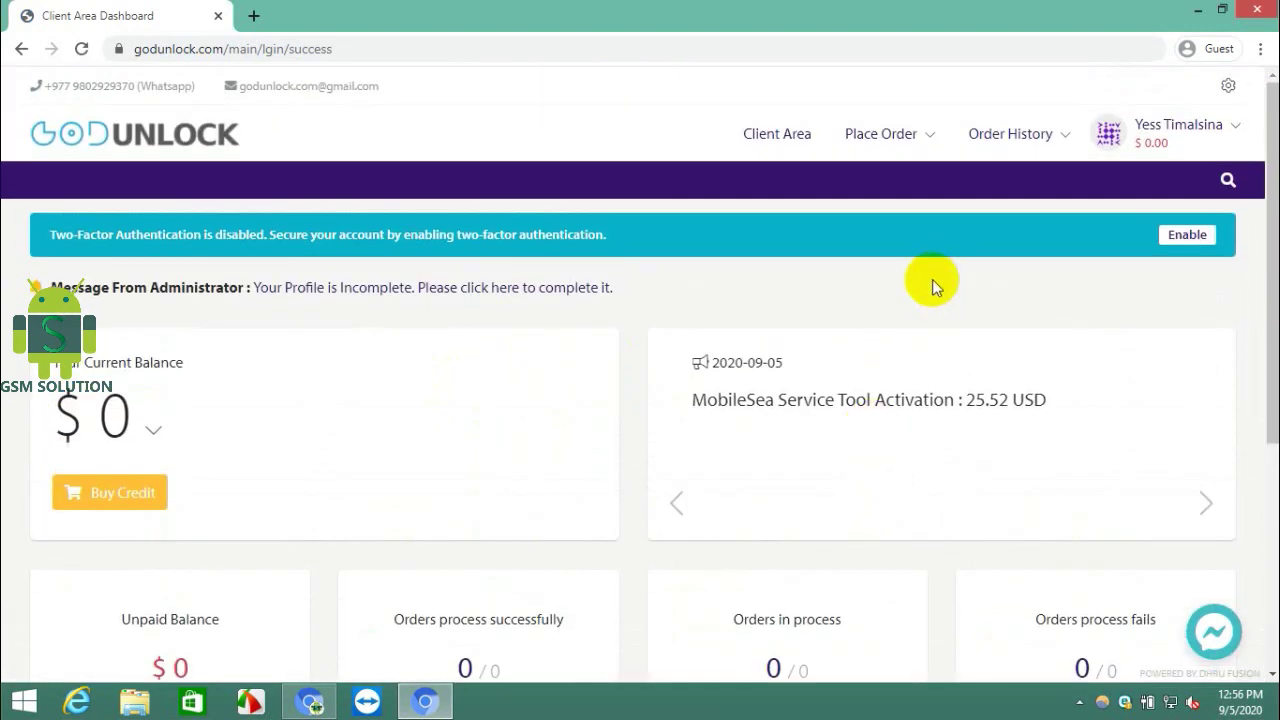
mouse_move(1178, 133)
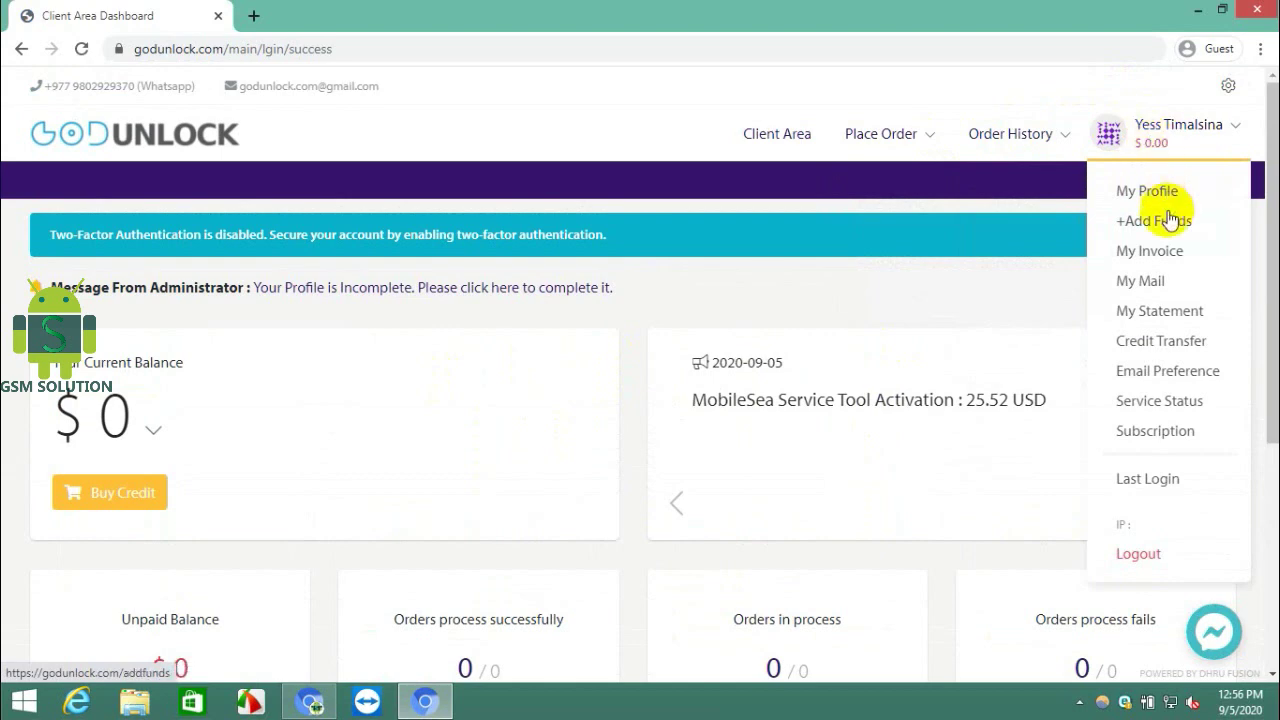
Step: Open the Add Funds page and set the deposit amount to 650
left_click(1150, 222)
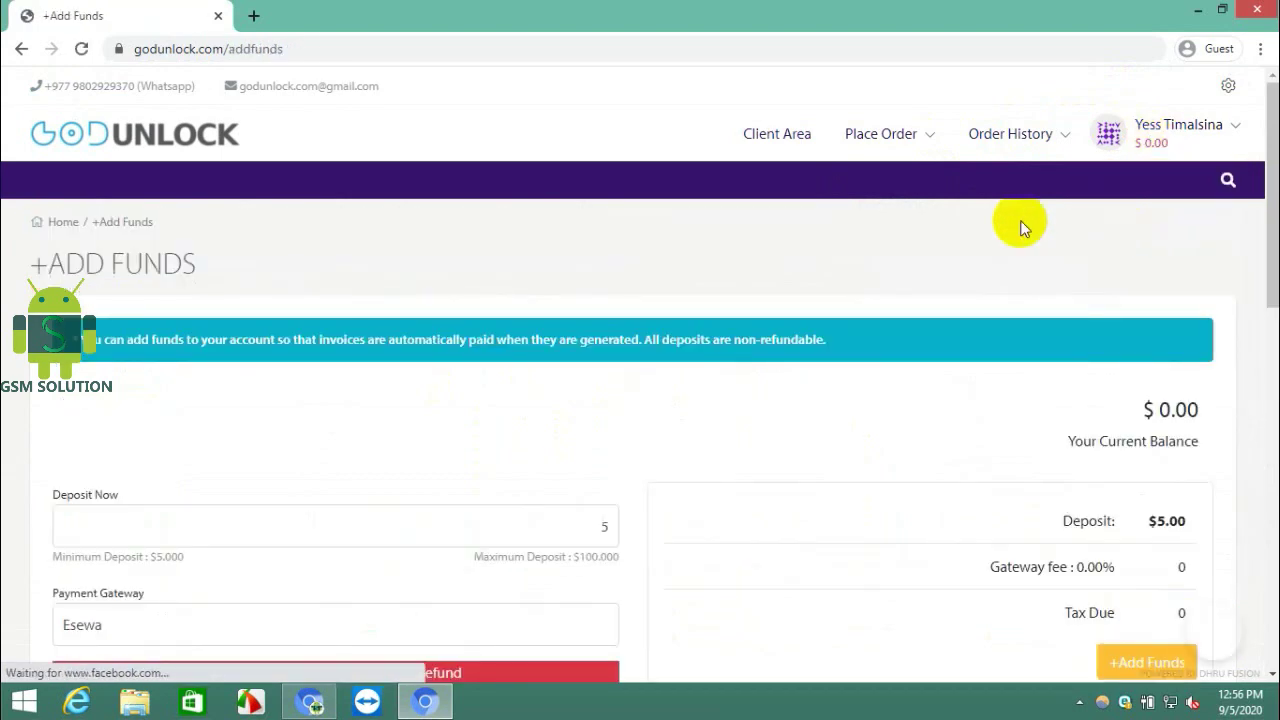
scroll(600, 243, "down", 2)
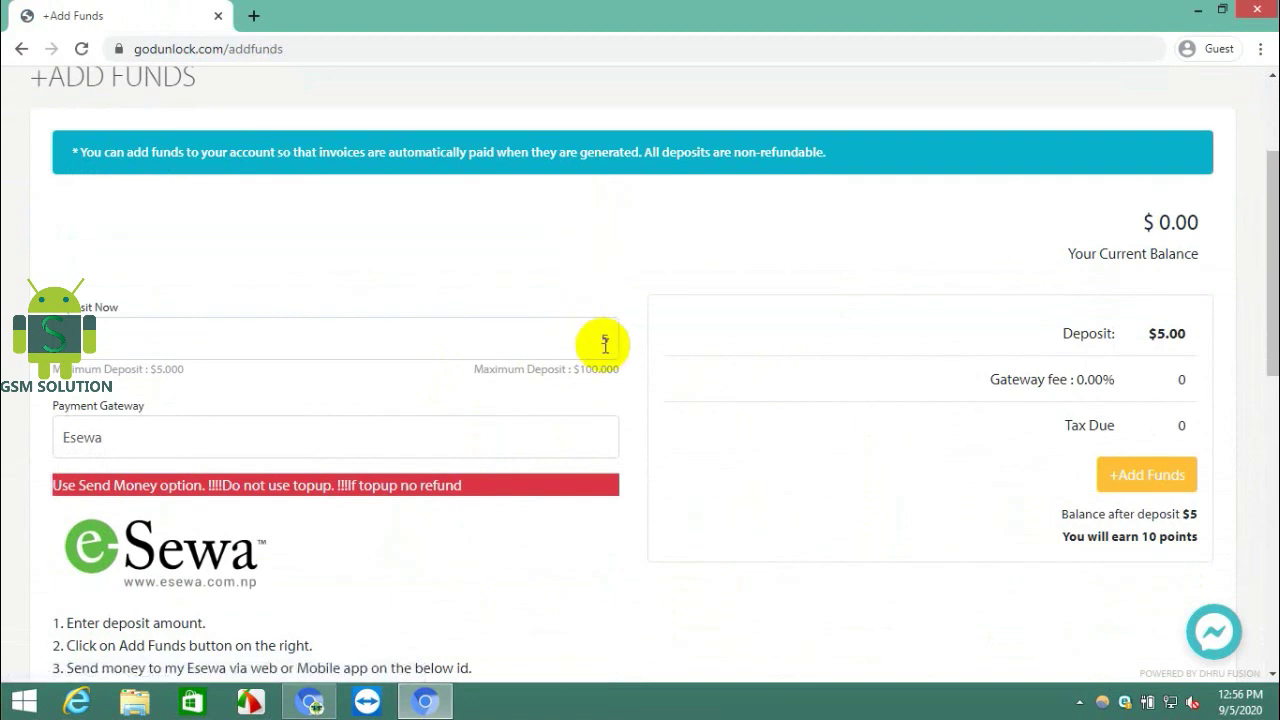
left_click_drag(597, 338, 665, 338)
left_click(580, 337)
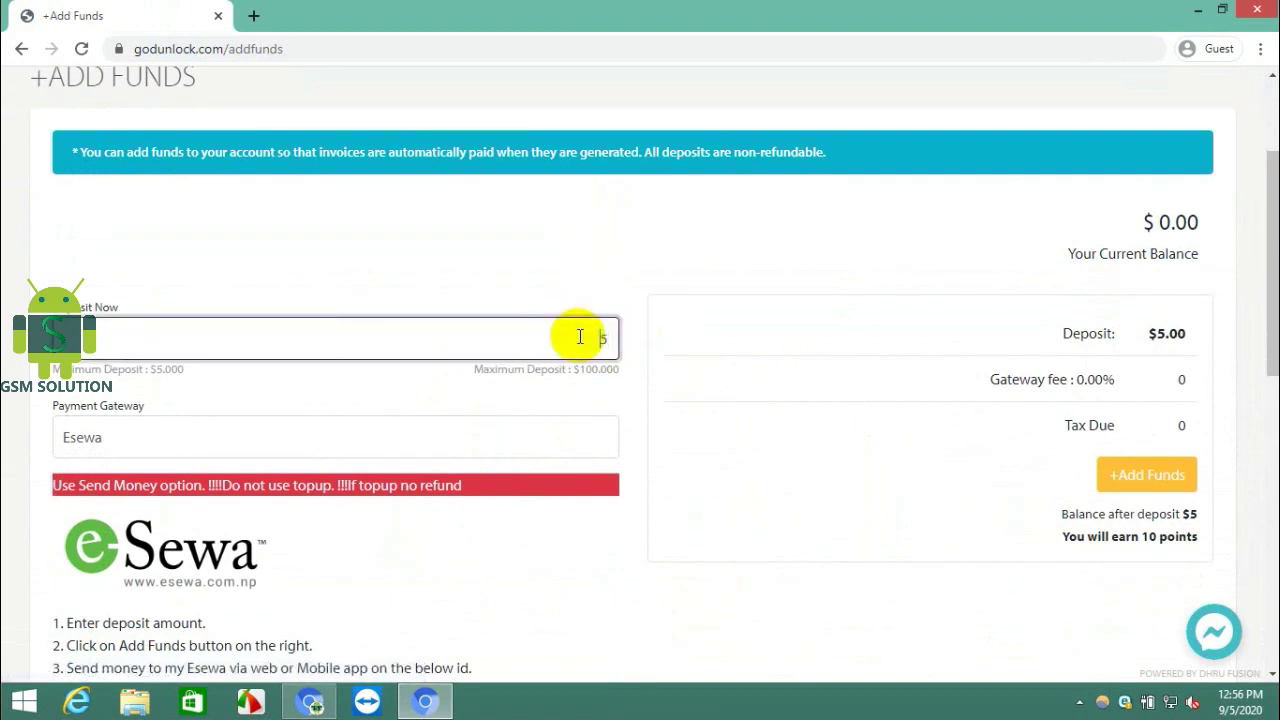
left_click_drag(580, 337, 637, 343)
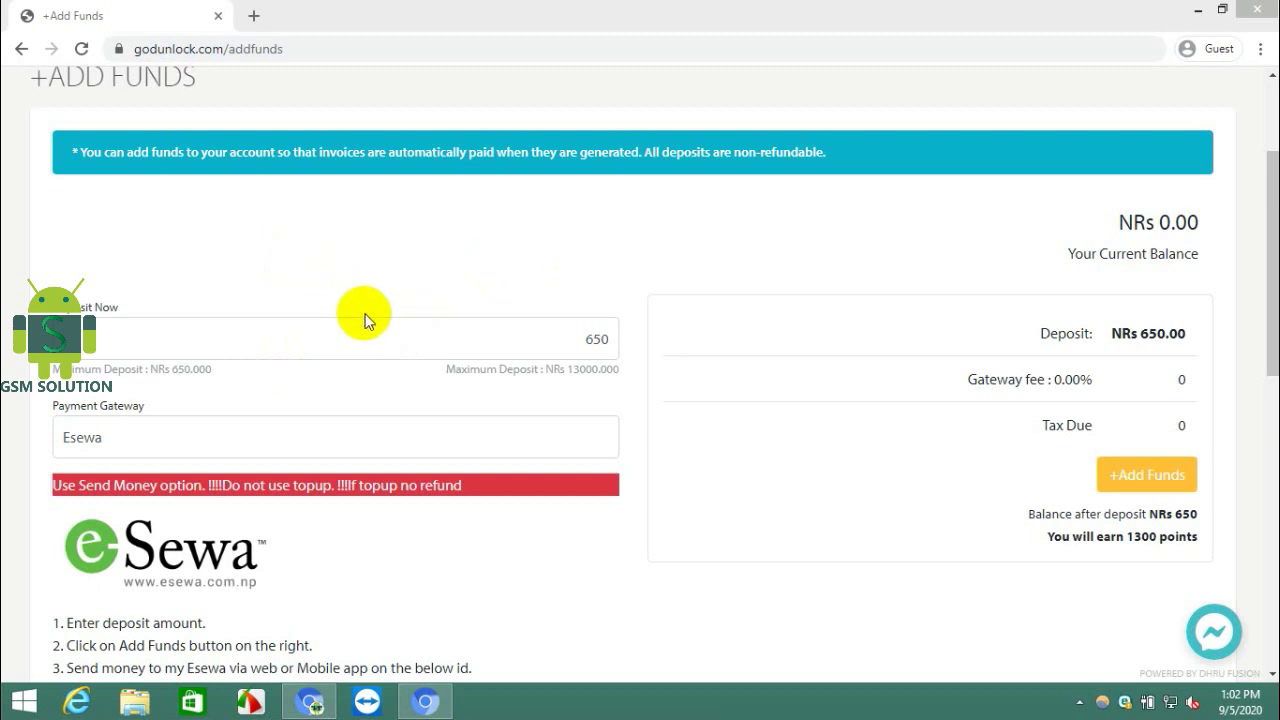
Step: Select Esewa as the payment gateway and read its payment instructions
left_click(413, 444)
left_click(403, 470)
scroll(650, 475, "down", 2)
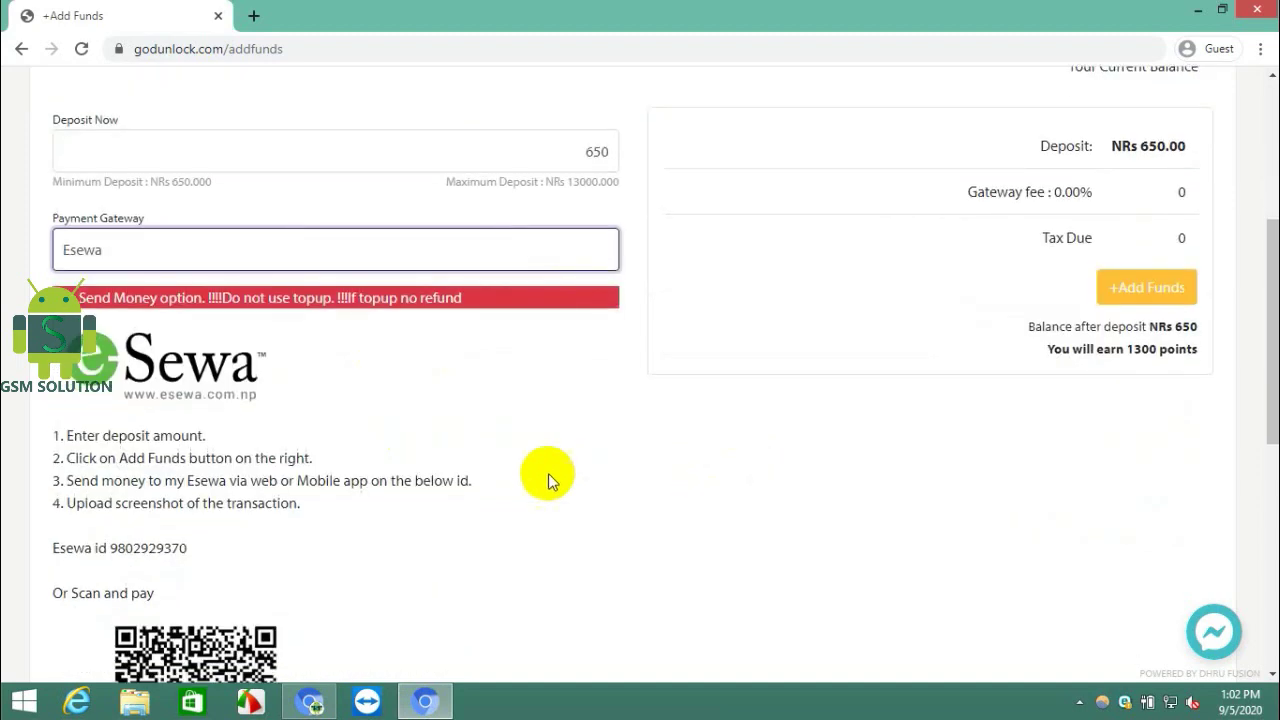
scroll(460, 470, "down", 2)
mouse_move(51, 246)
left_mouse_down()
mouse_move(234, 337)
mouse_move(366, 543)
left_mouse_up()
left_click(560, 450)
scroll(560, 450, "down", 1)
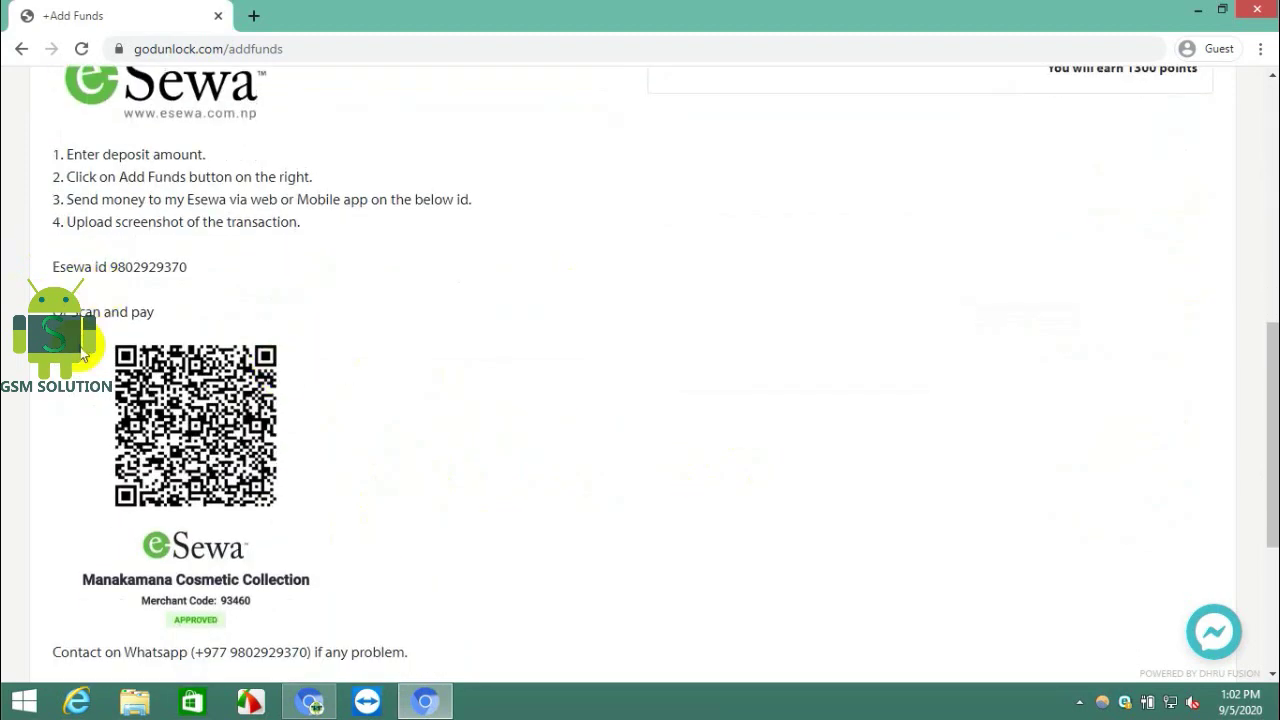
scroll(243, 609, "down", 1)
scroll(265, 550, "up", 5)
scroll(251, 443, "up", 1)
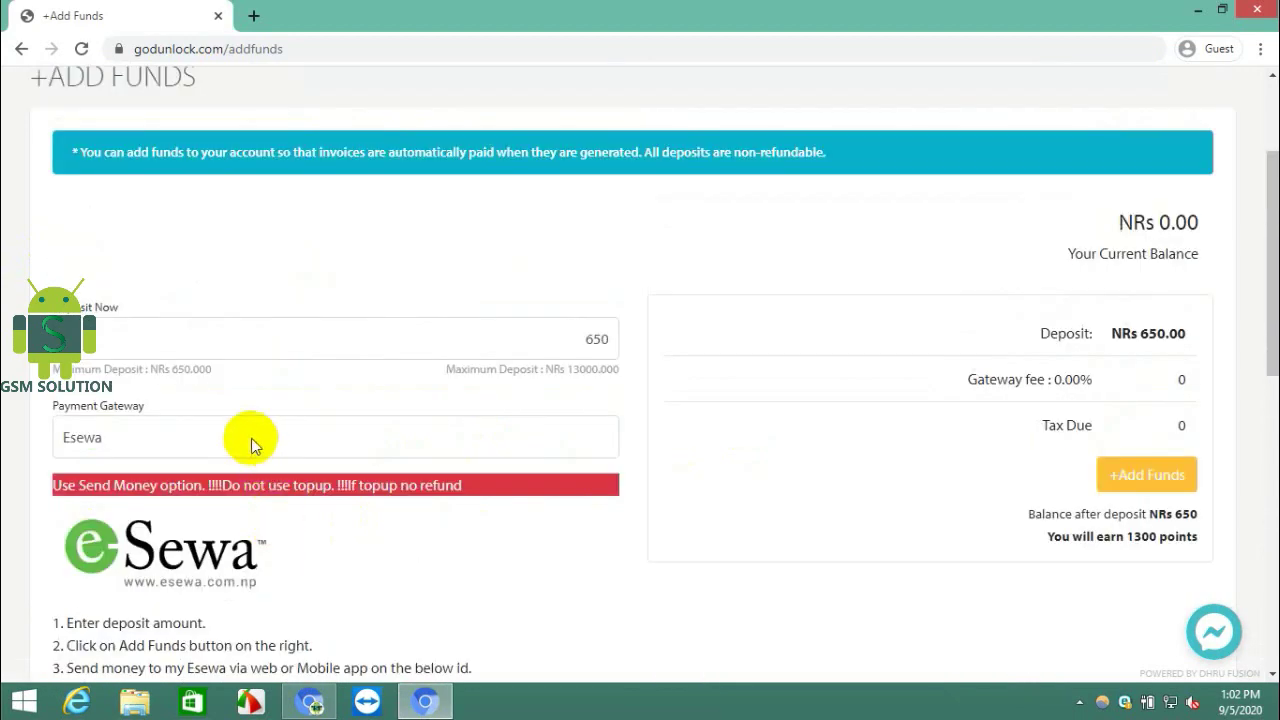
Step: Switch the payment gateway to Khalti and review its instructions
left_click(240, 437)
left_click(193, 488)
scroll(357, 506, "down", 3)
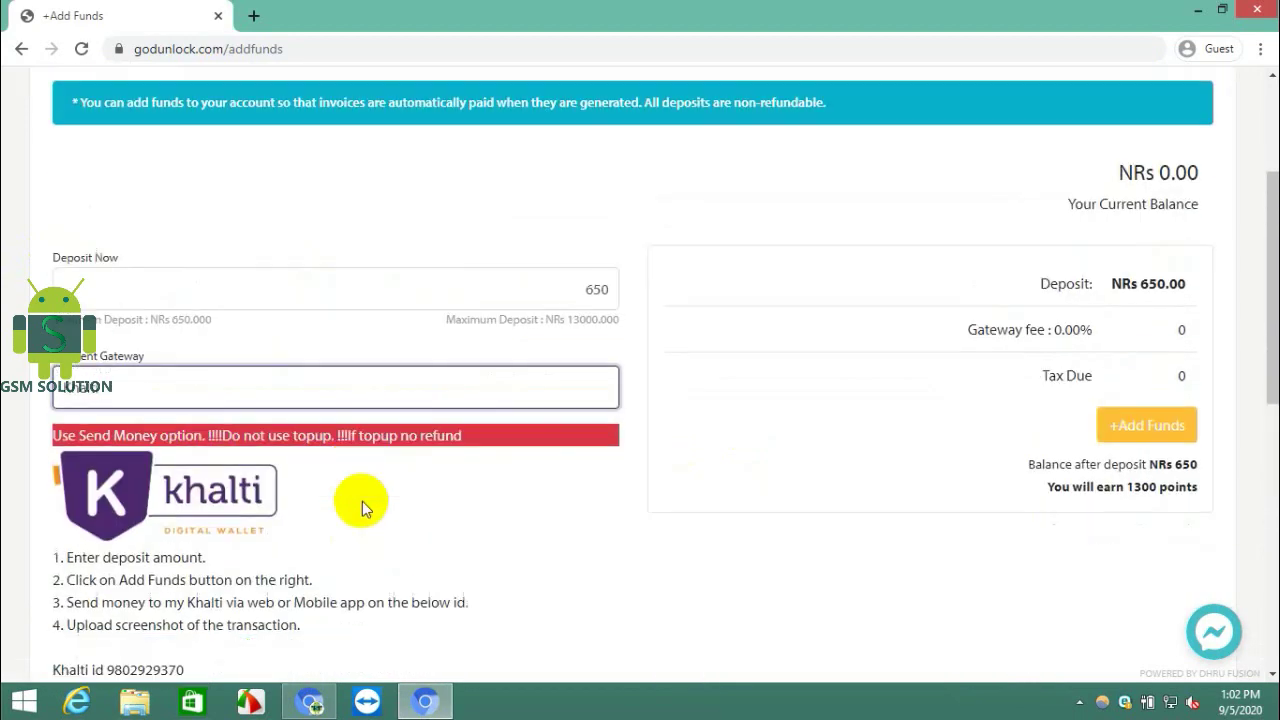
scroll(178, 400, "down", 3)
scroll(175, 423, "down", 2)
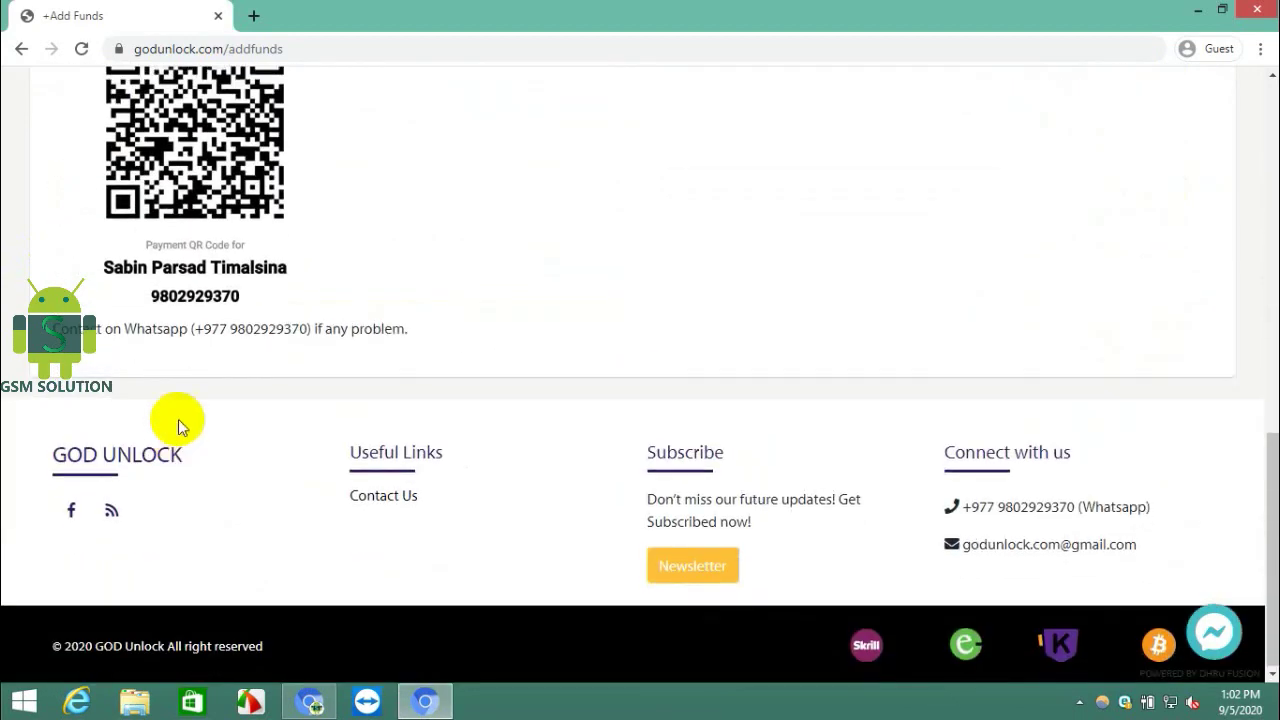
scroll(177, 410, "up", 4)
scroll(180, 405, "up", 5)
scroll(187, 404, "down", 2)
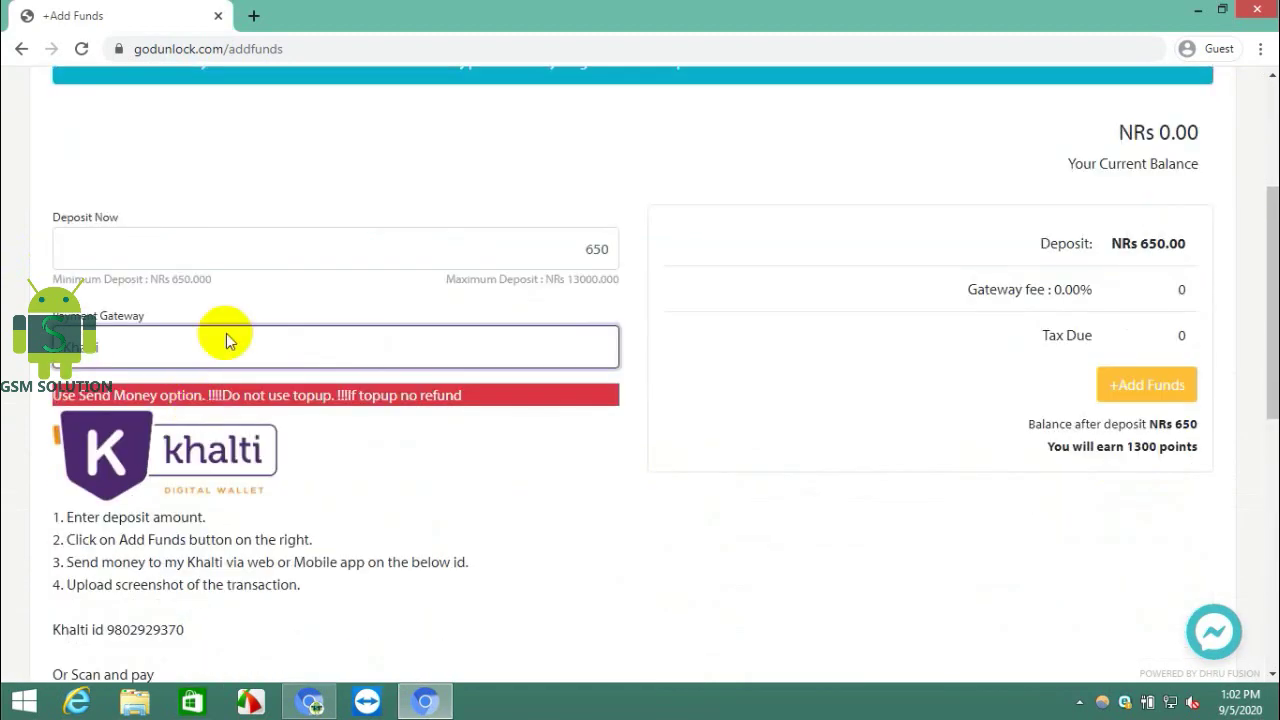
Step: Switch the payment gateway to Skrill and review its details
left_click(225, 340)
left_click(190, 419)
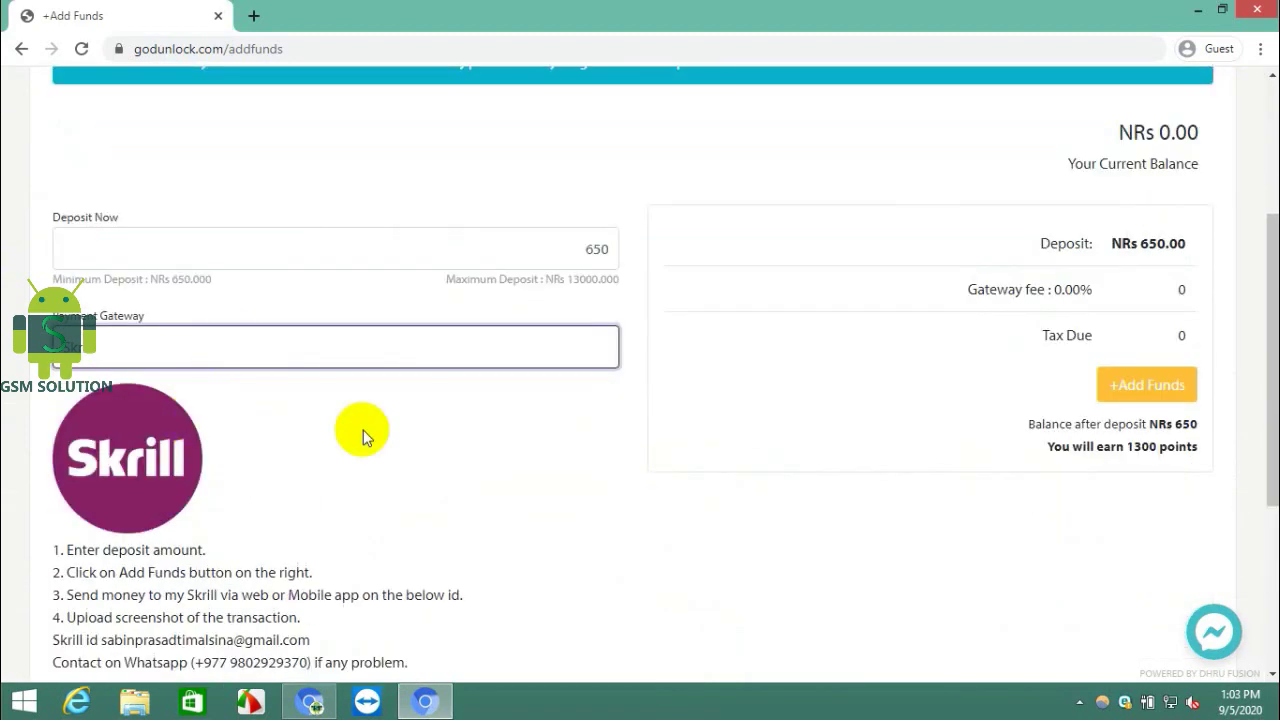
scroll(300, 400, "down", 2)
scroll(162, 385, "down", 1)
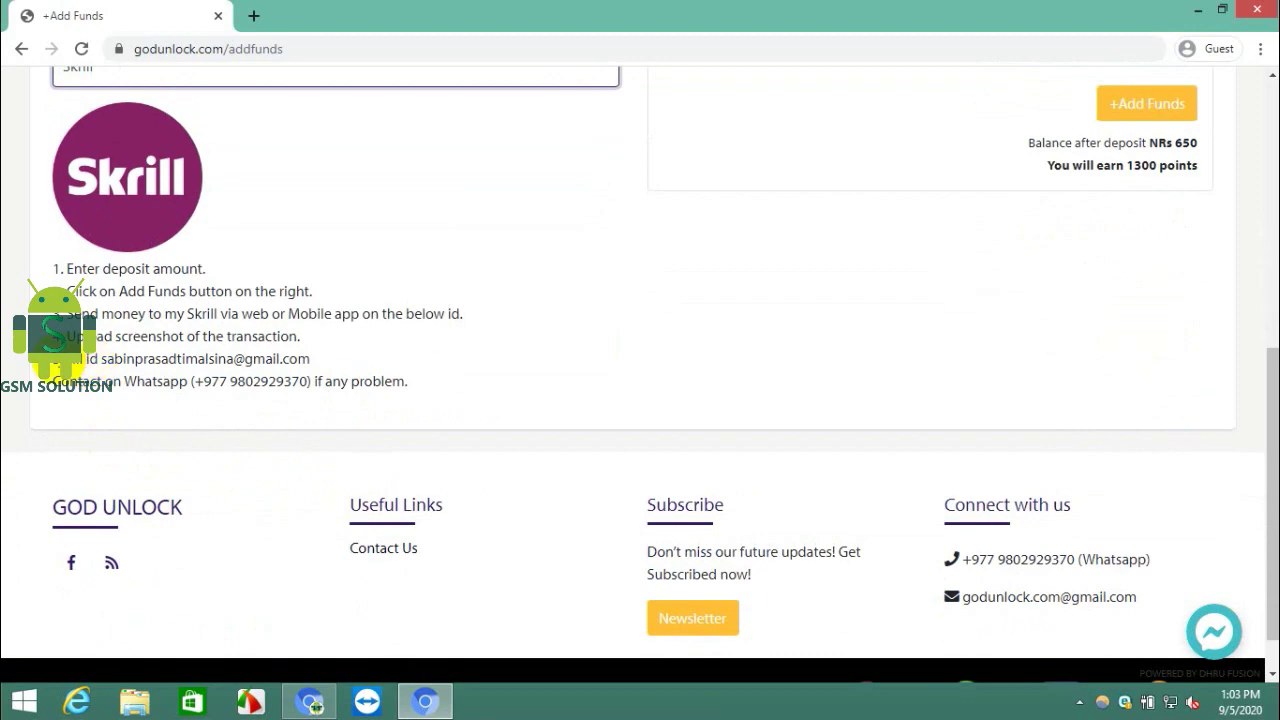
left_click_drag(58, 358, 347, 377)
left_click(552, 377)
scroll(552, 377, "up", 1)
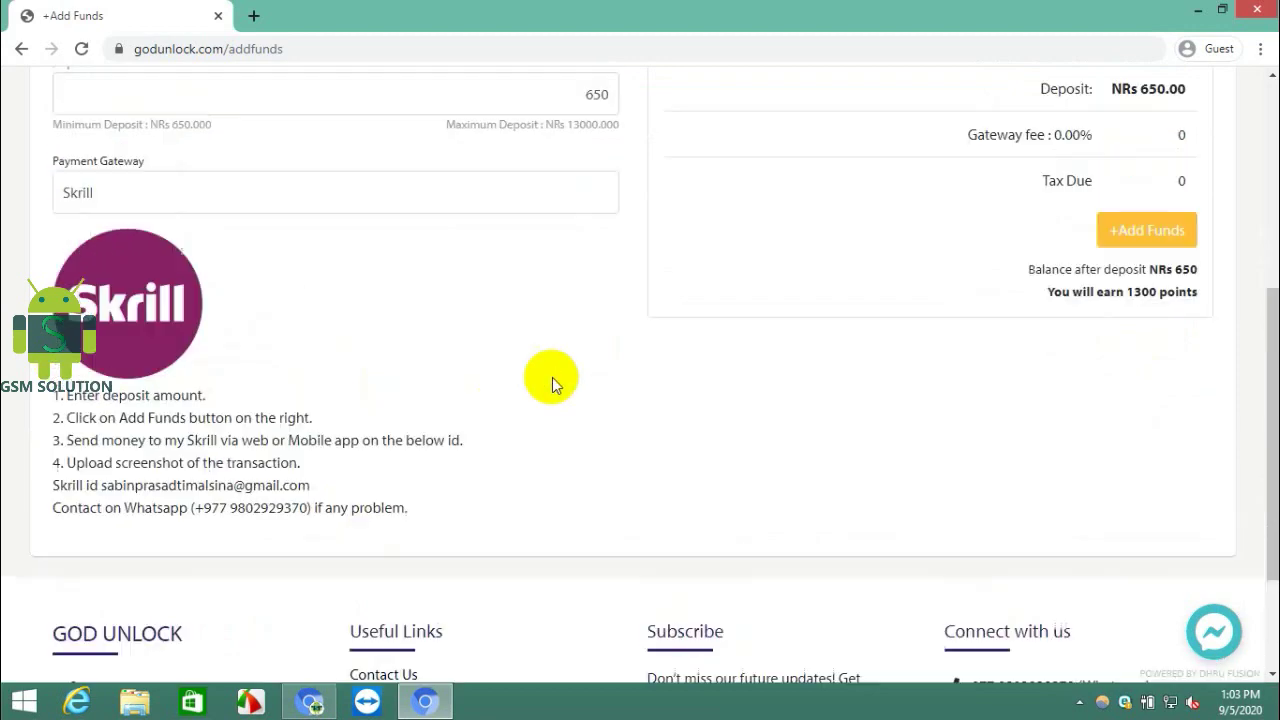
Step: Switch the payment gateway to Bitcoin and review its instructions
scroll(471, 366, "up", 2)
left_click(346, 352)
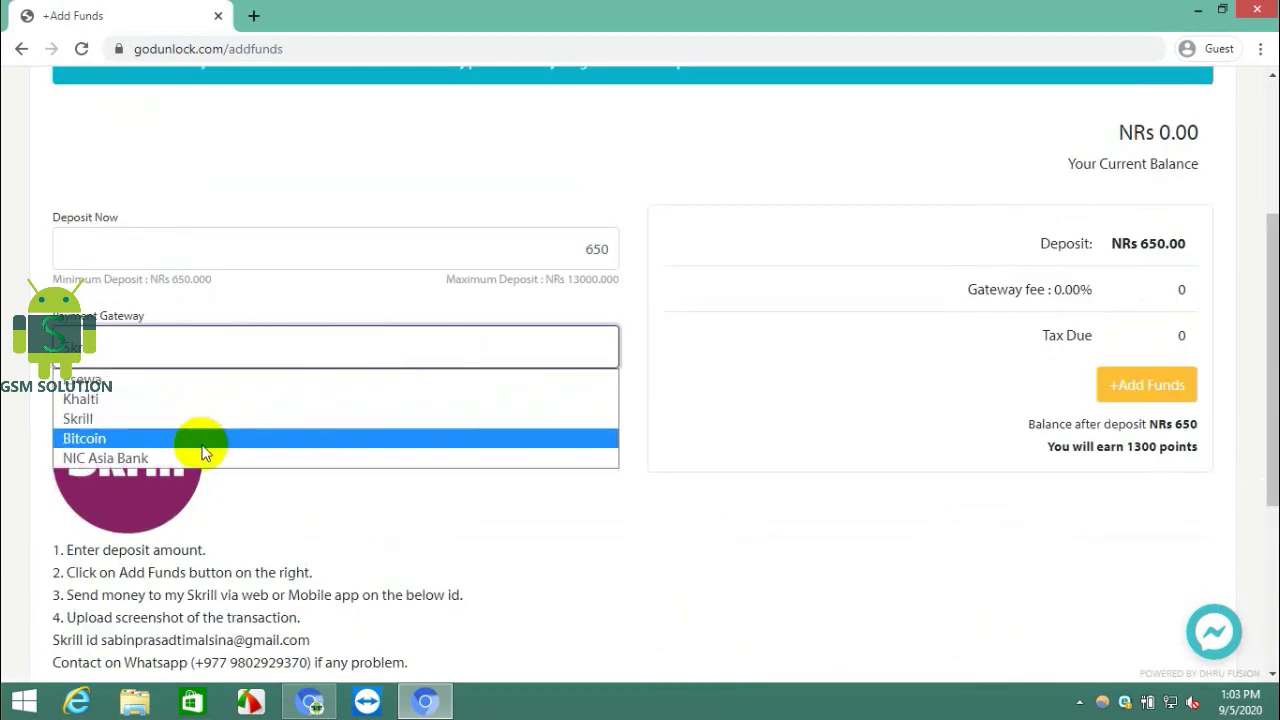
left_click(202, 443)
scroll(376, 453, "down", 1)
scroll(78, 568, "down", 1)
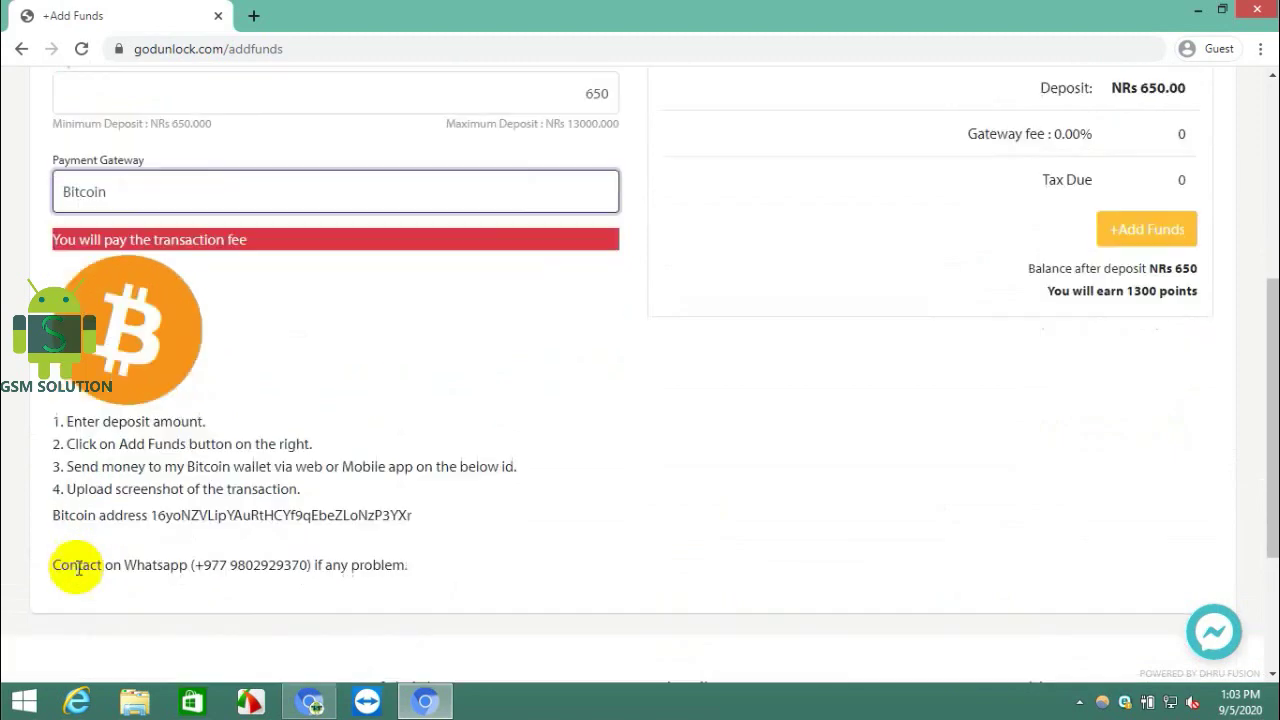
scroll(129, 349, "down", 2)
scroll(337, 380, "up", 2)
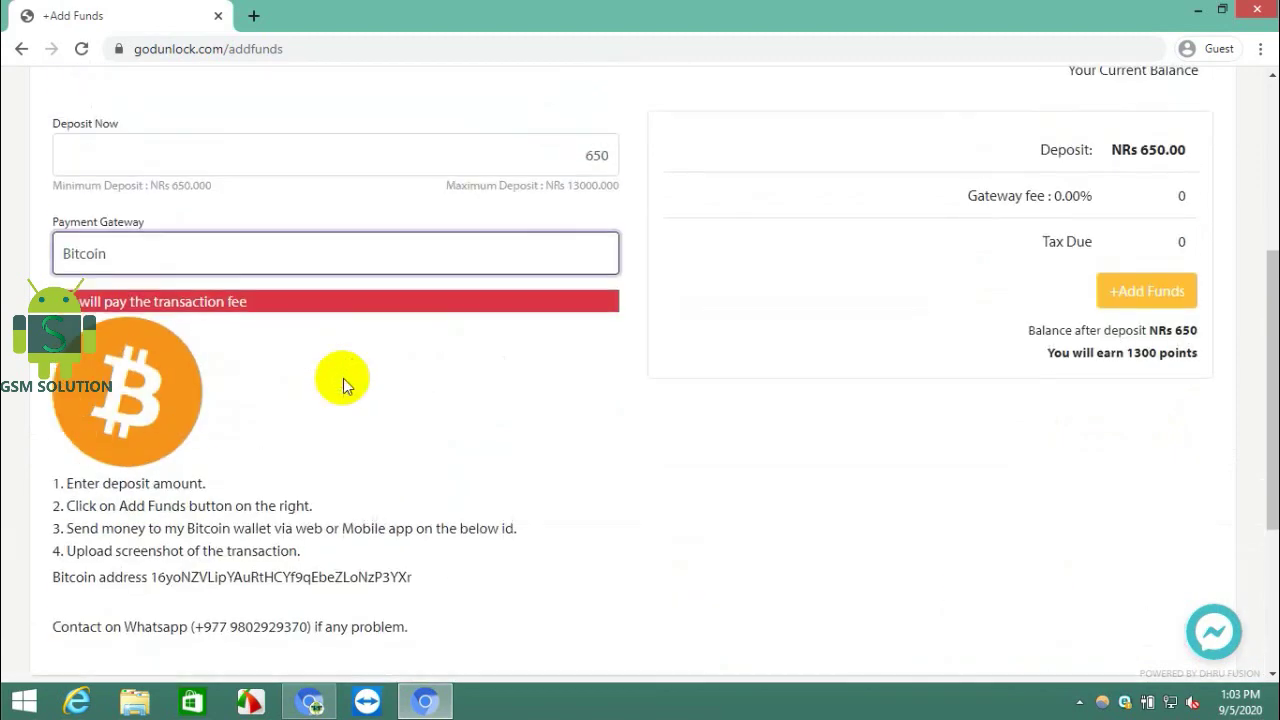
Step: Switch the payment gateway to NIC Asia Bank and read its account details
left_click(272, 260)
left_click(237, 360)
scroll(372, 415, "down", 1)
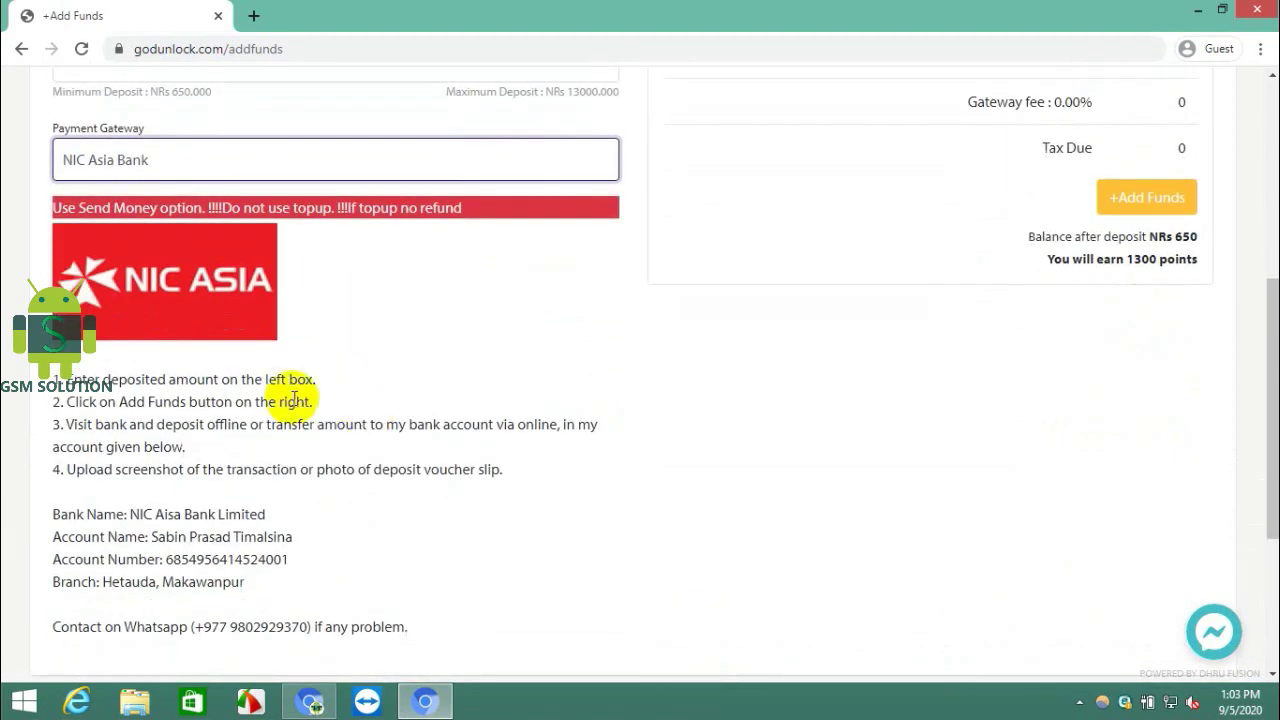
left_click_drag(52, 378, 572, 578)
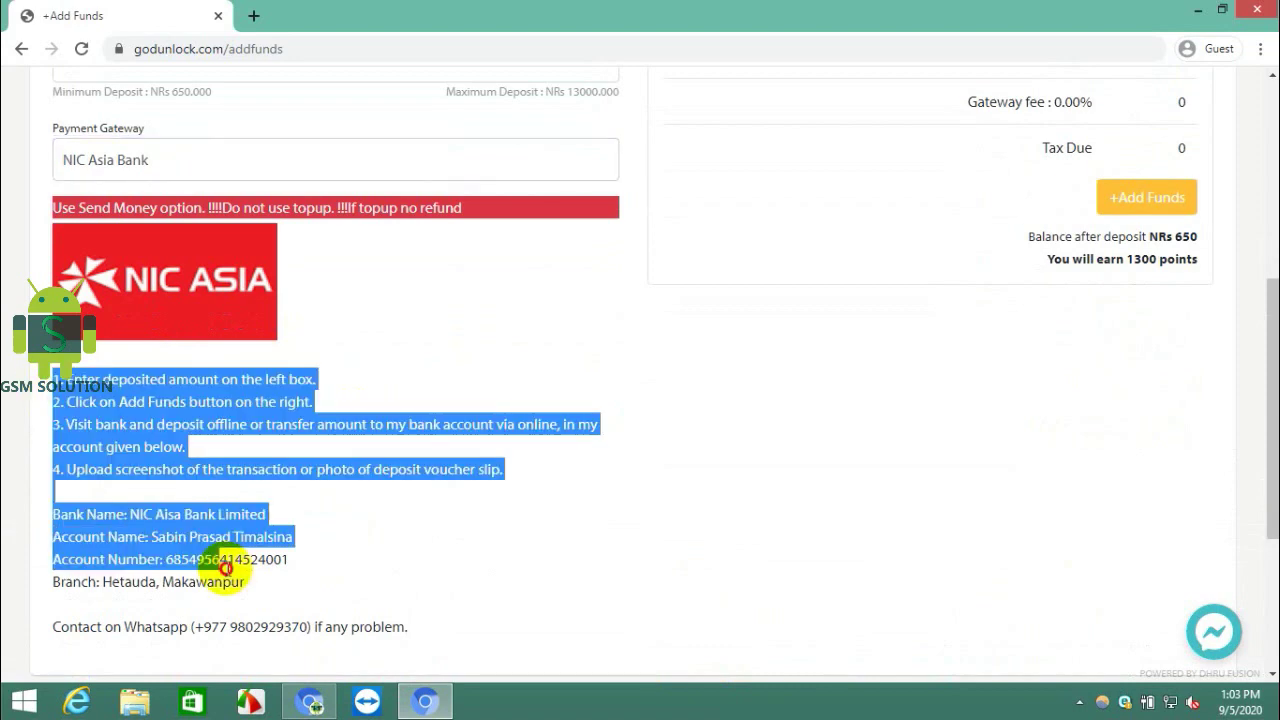
left_click(572, 575)
scroll(591, 547, "up", 3)
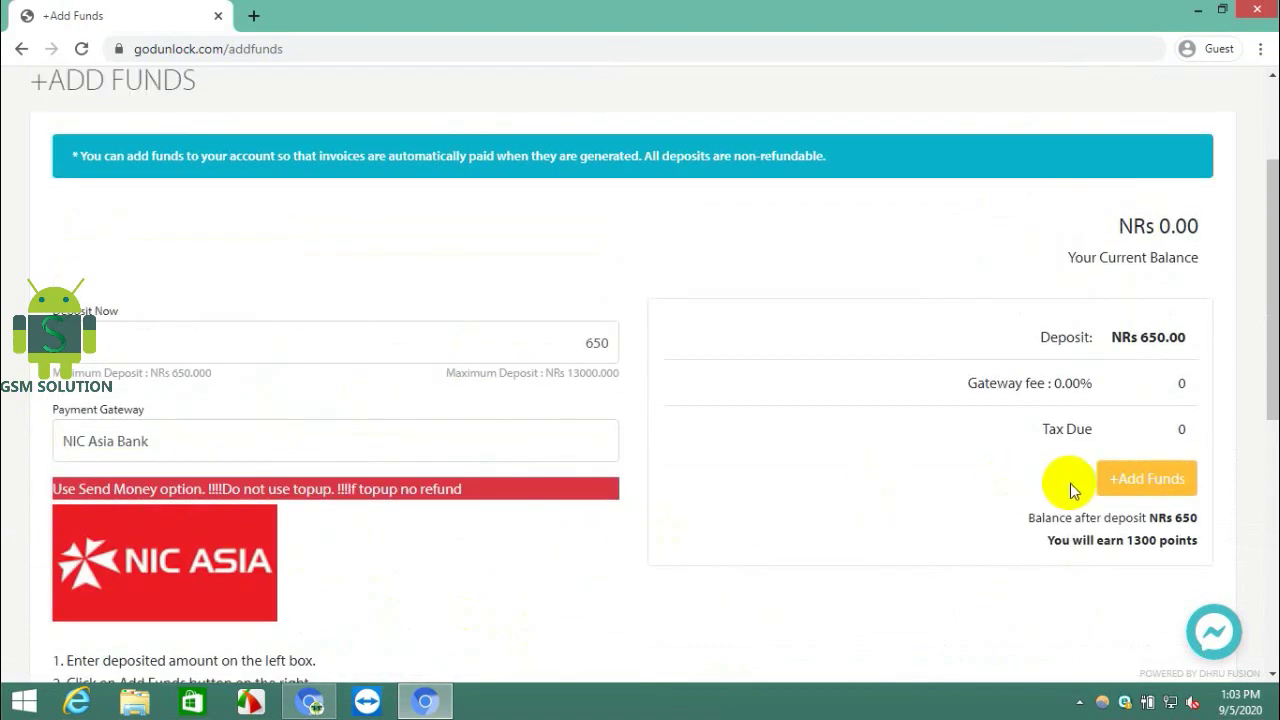
scroll(860, 490, "down", 1)
scroll(620, 475, "down", 1)
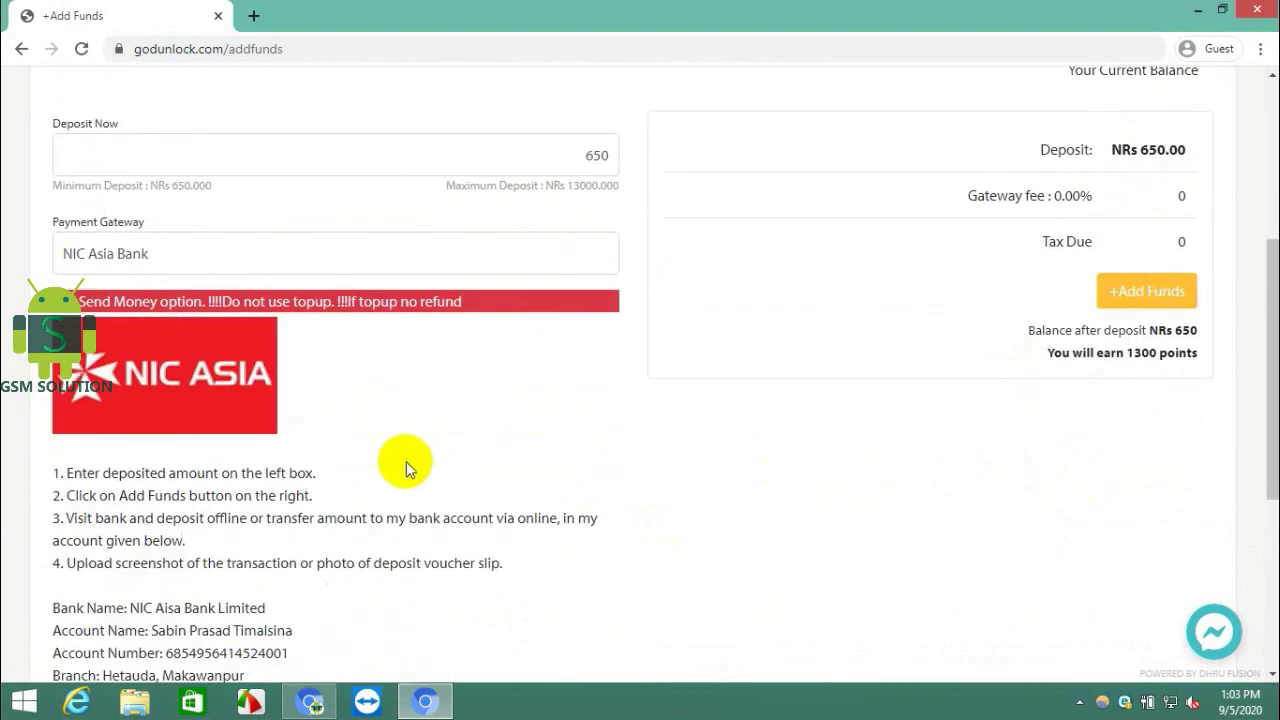
Step: Set the gateway back to Esewa and submit the NRs 650 Add Funds request
left_click(322, 262)
left_click(165, 286)
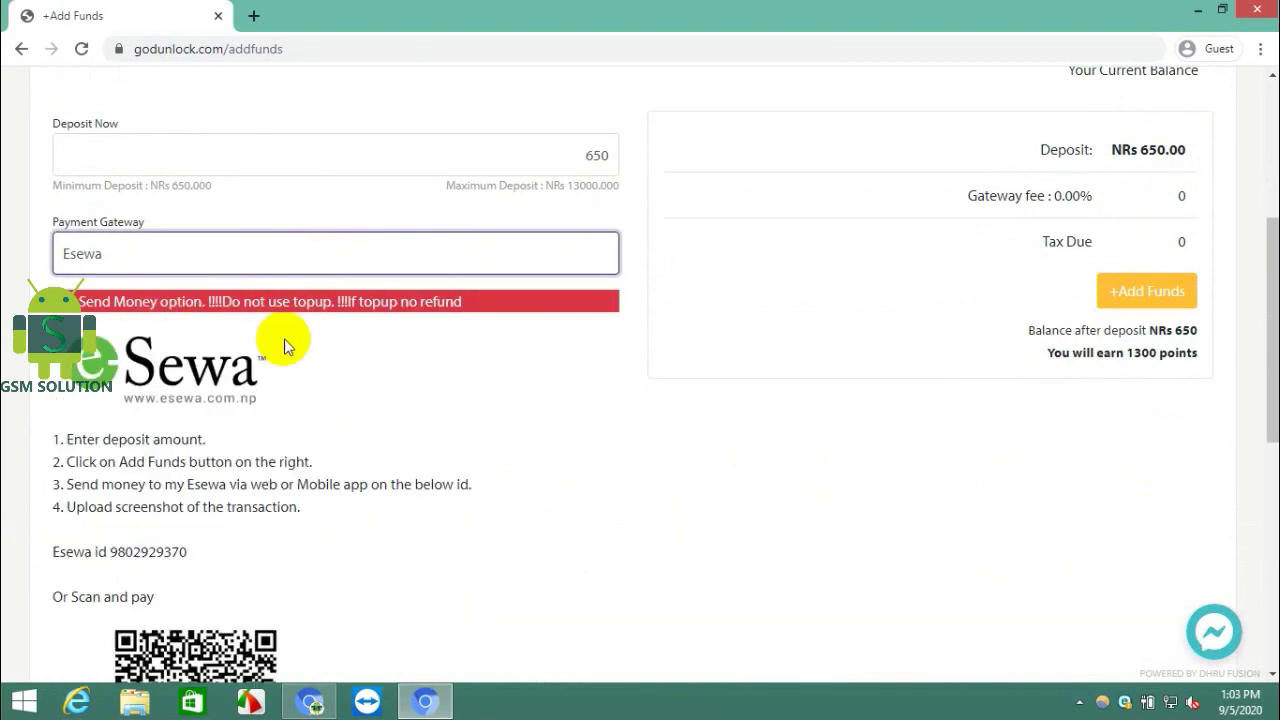
scroll(286, 443, "down", 2)
left_click(1135, 108)
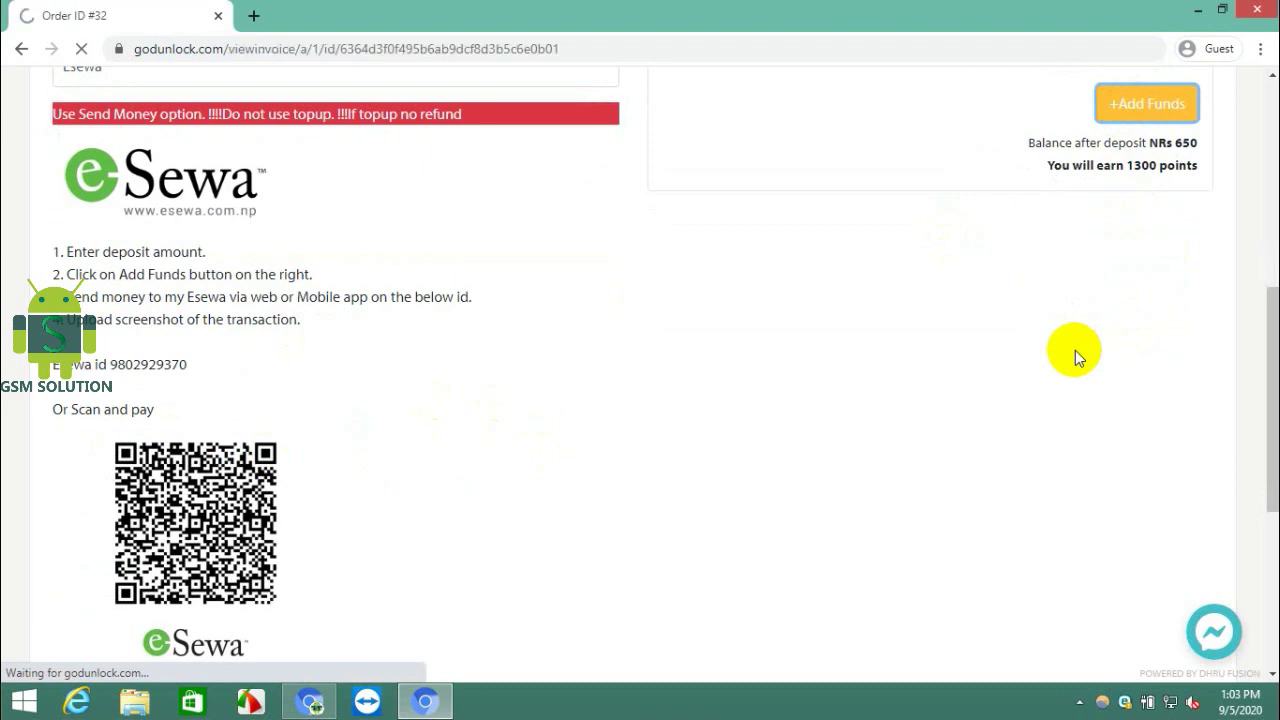
Step: Review the Unpaid Order #32 Esewa invoice, then return home via the GODUNLOCK logo
scroll(953, 384, "down", 1)
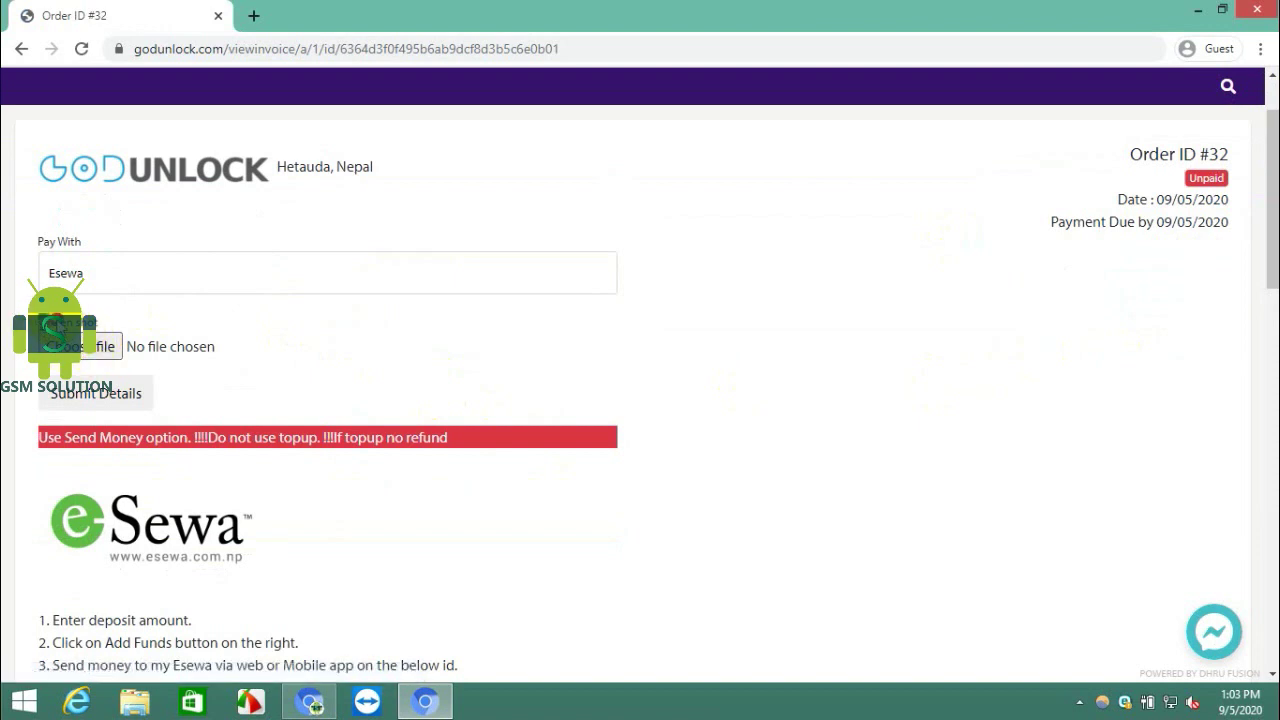
left_click_drag(118, 320, 40, 322)
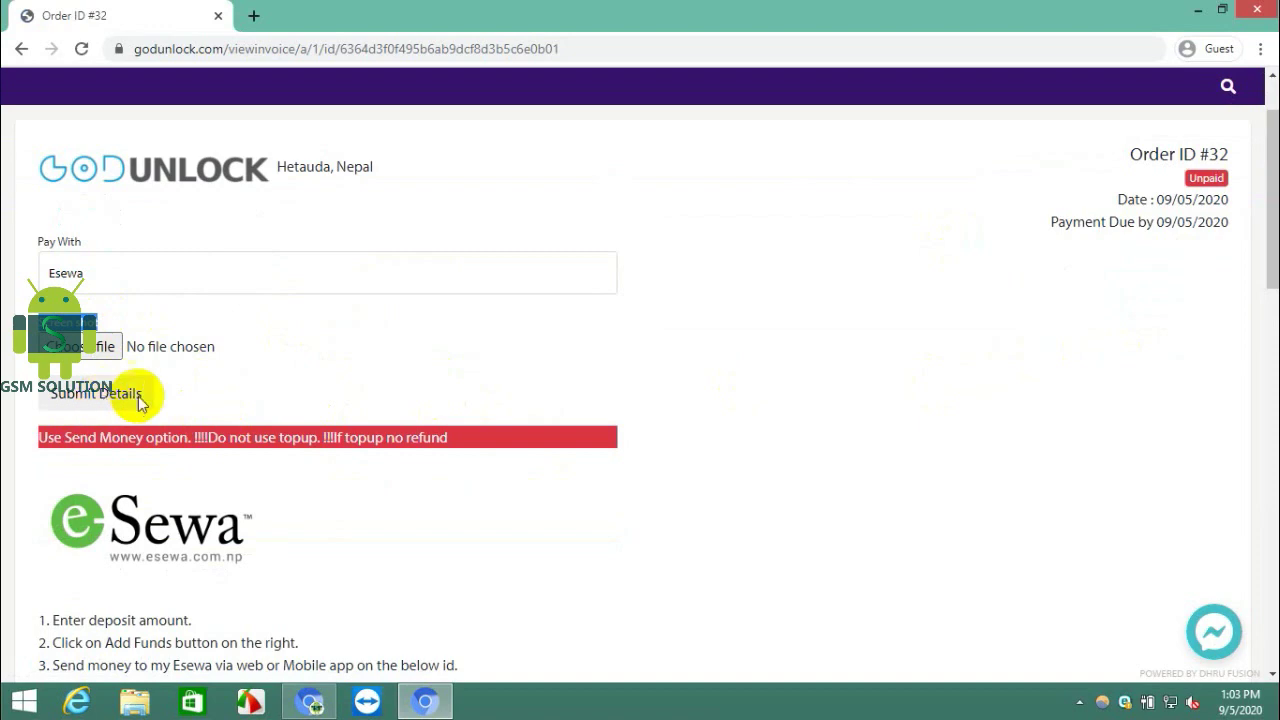
left_click(442, 370)
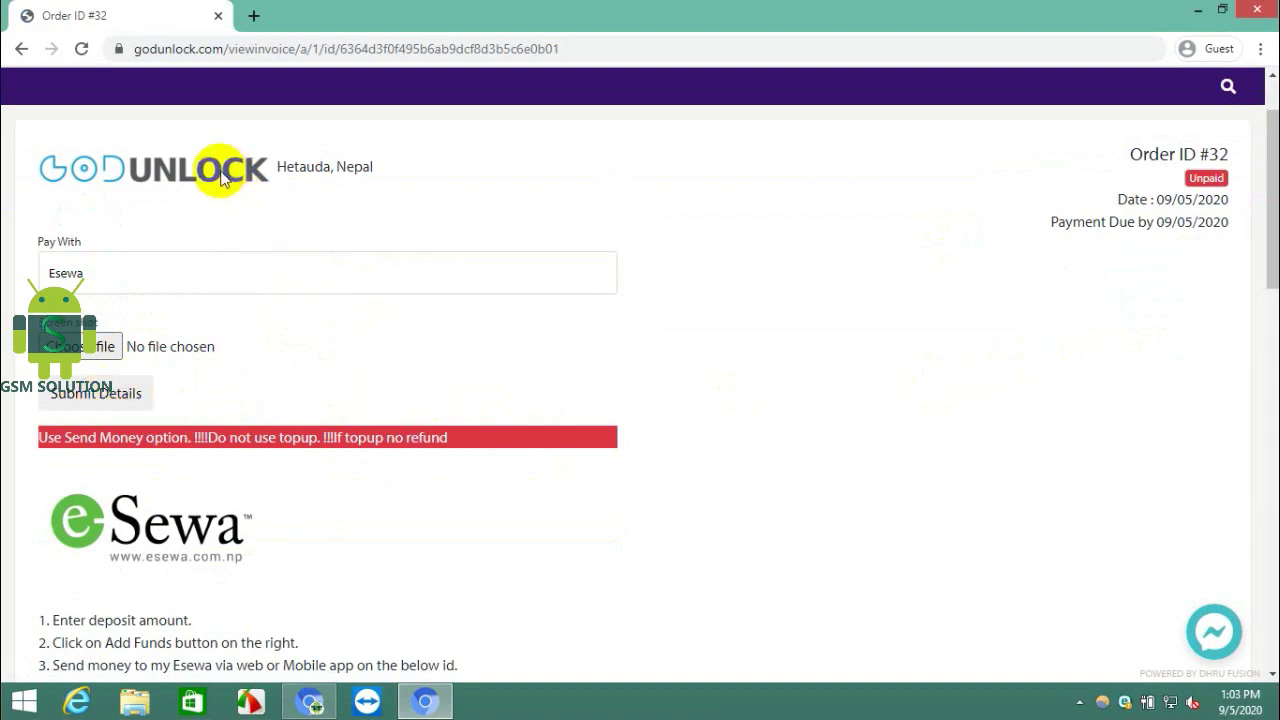
scroll(222, 176, "up", 1)
left_click(226, 134)
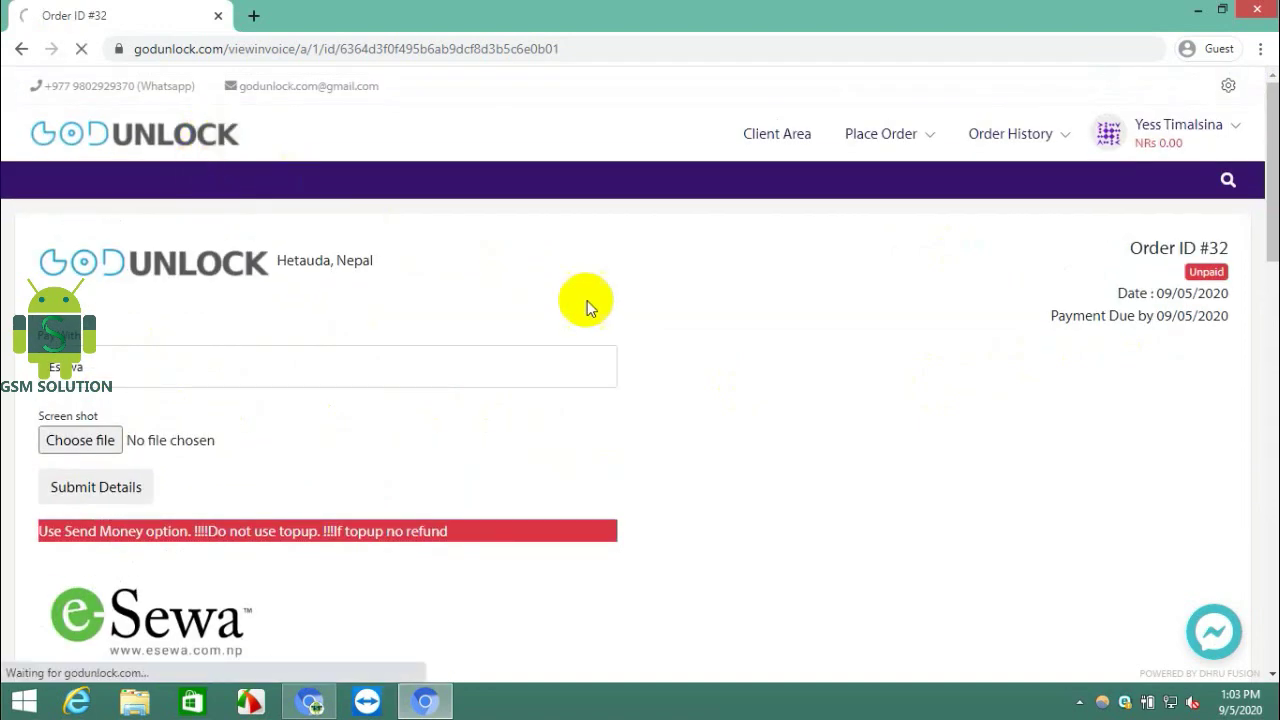
Step: Scroll down the reloaded home page to show the UnlockTool banner and Hot Offers
scroll(628, 413, "down", 1)
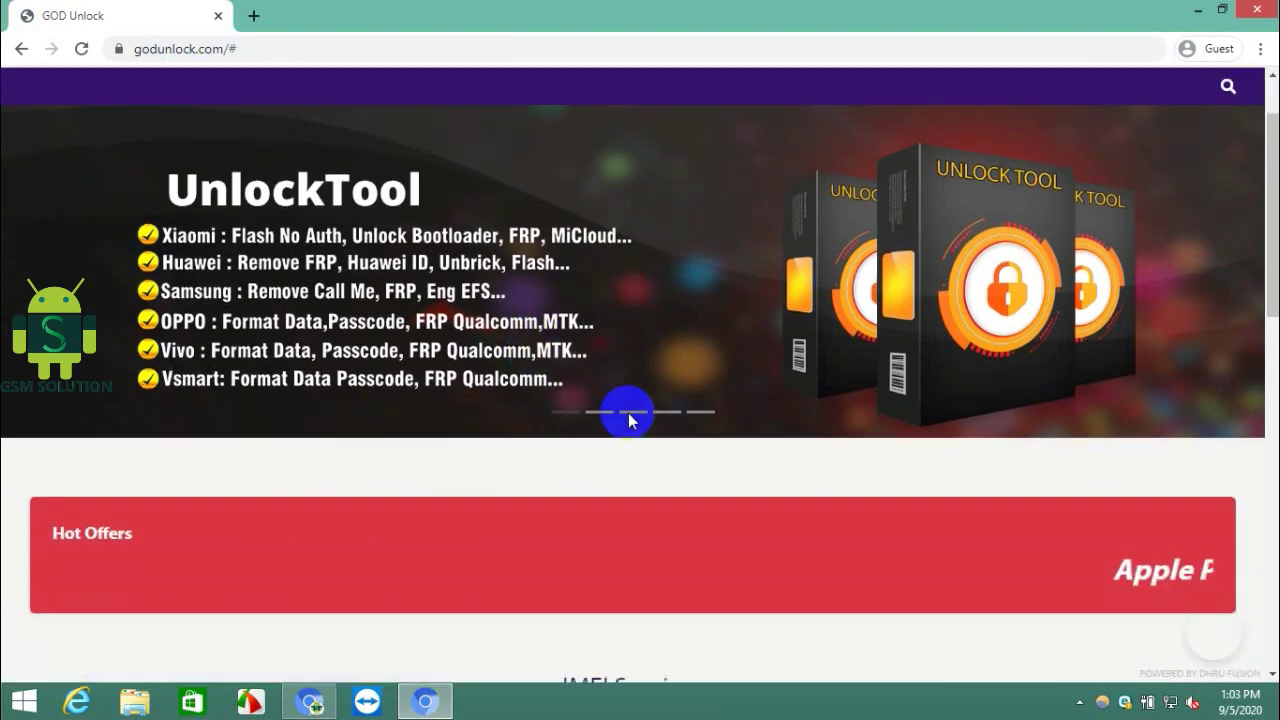